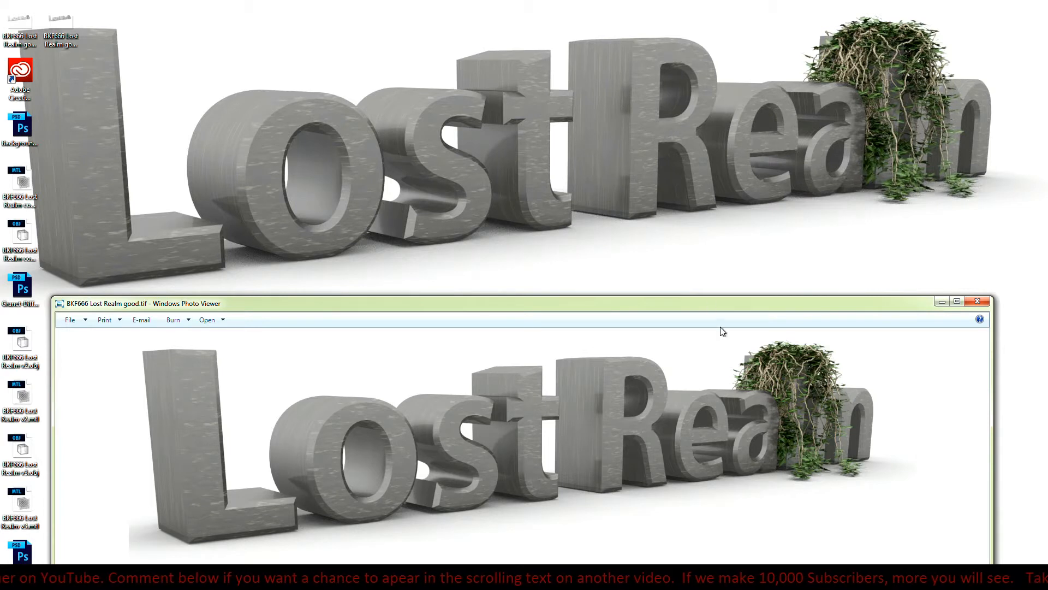
- Compare the renders BKF666 Lost Realm good.tif and BKF666 Lost Realm good 2.tif by alternating between them
left_click_drag(729, 305, 741, 71)
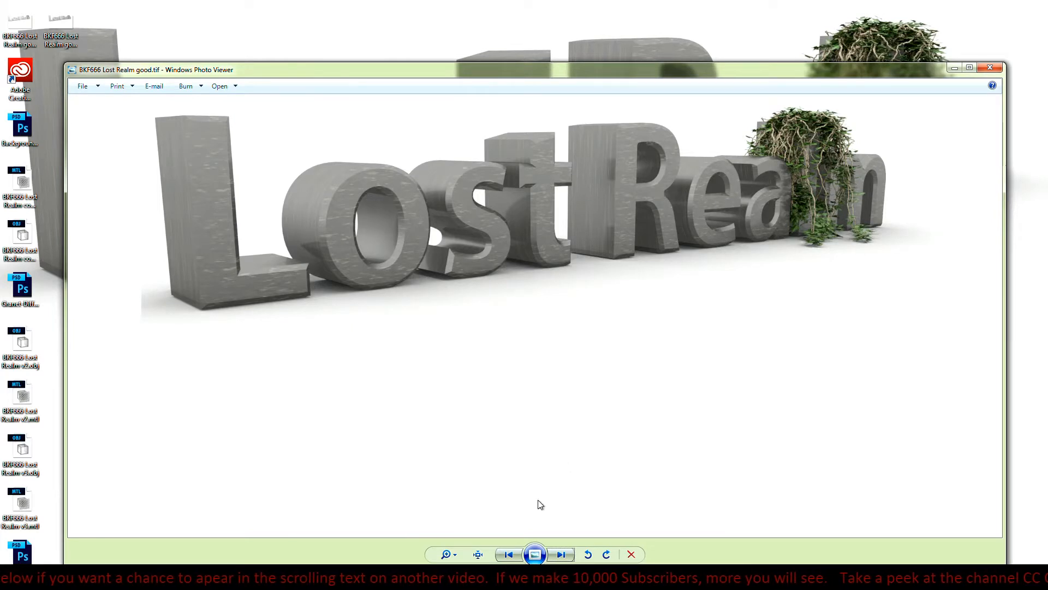
left_click(509, 554)
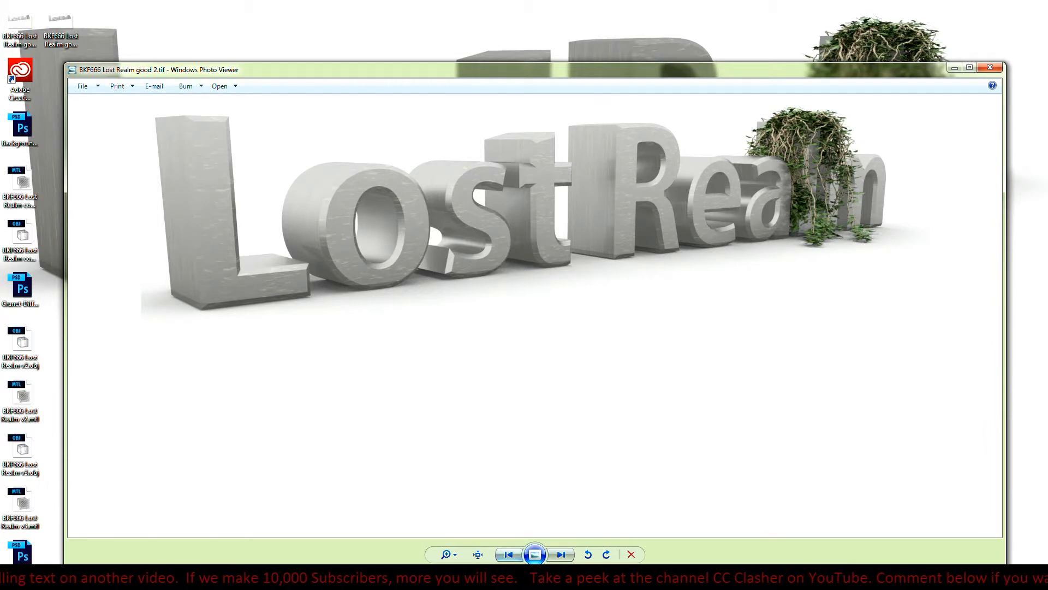
left_click(561, 554)
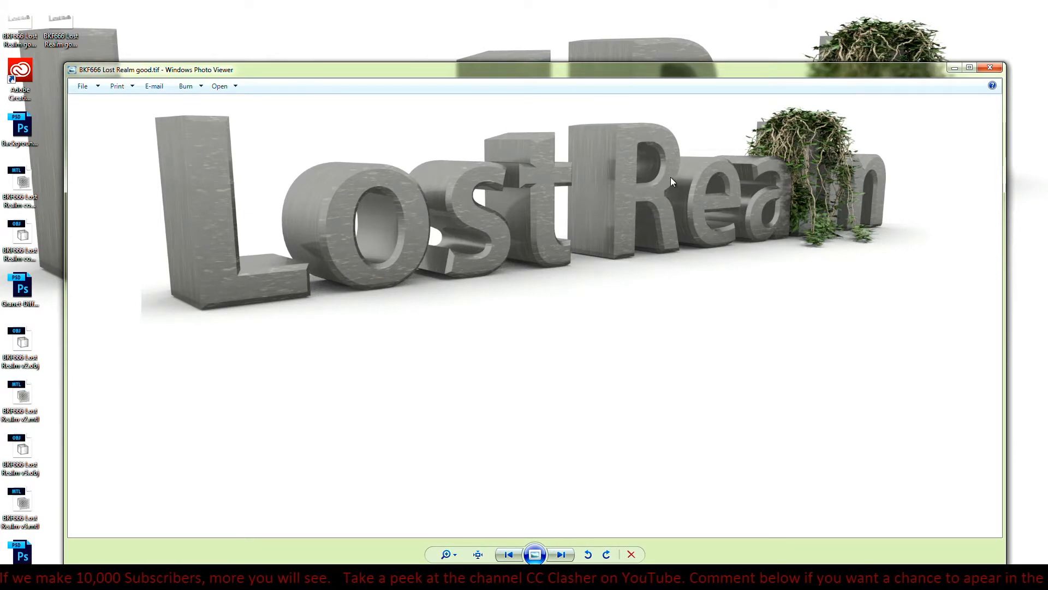
left_click(515, 556)
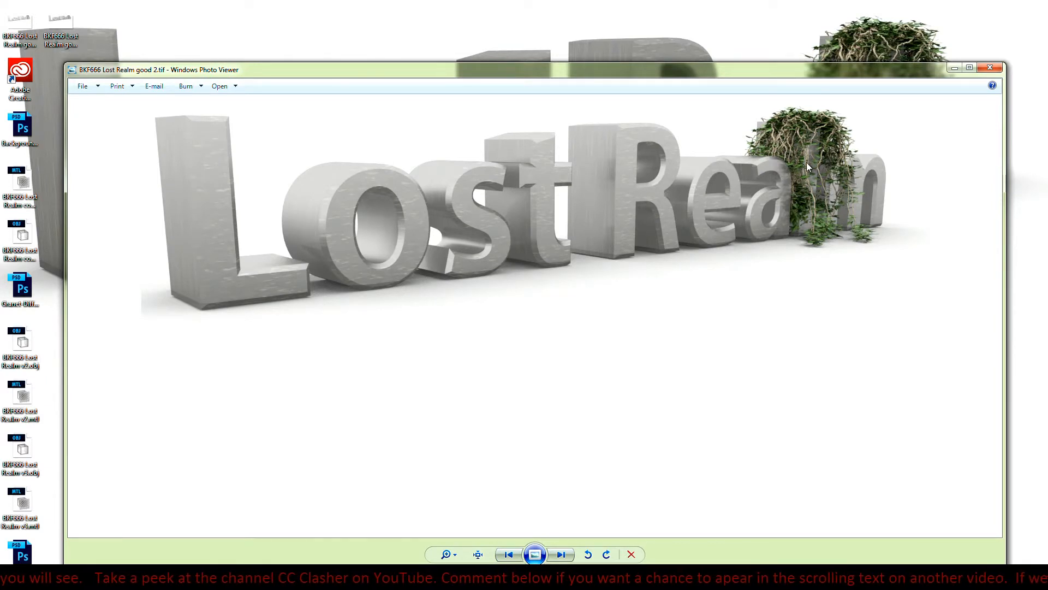
left_click(561, 554)
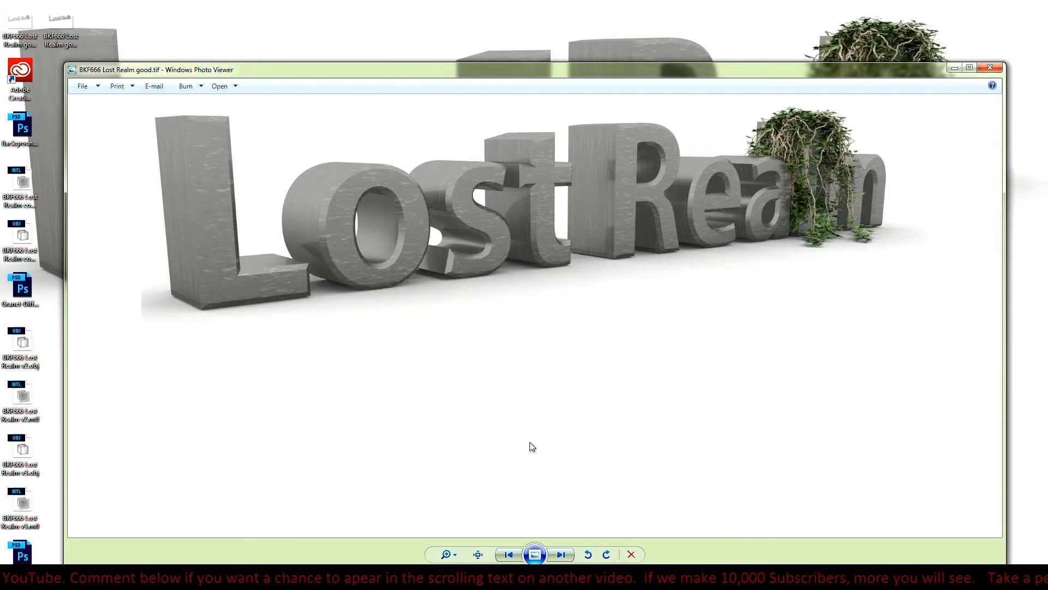
left_click(509, 554)
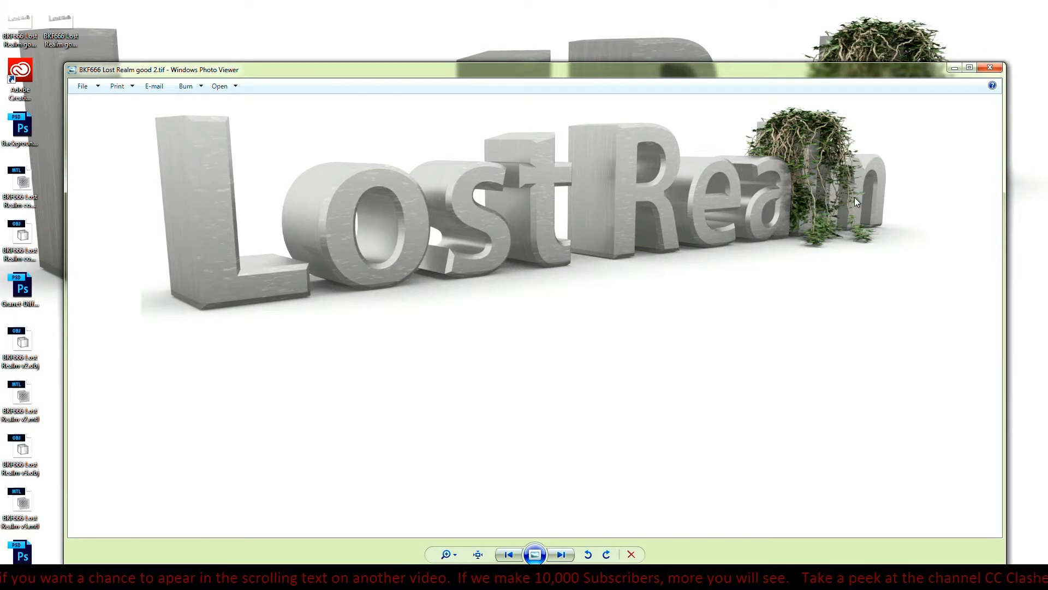
left_click(560, 555)
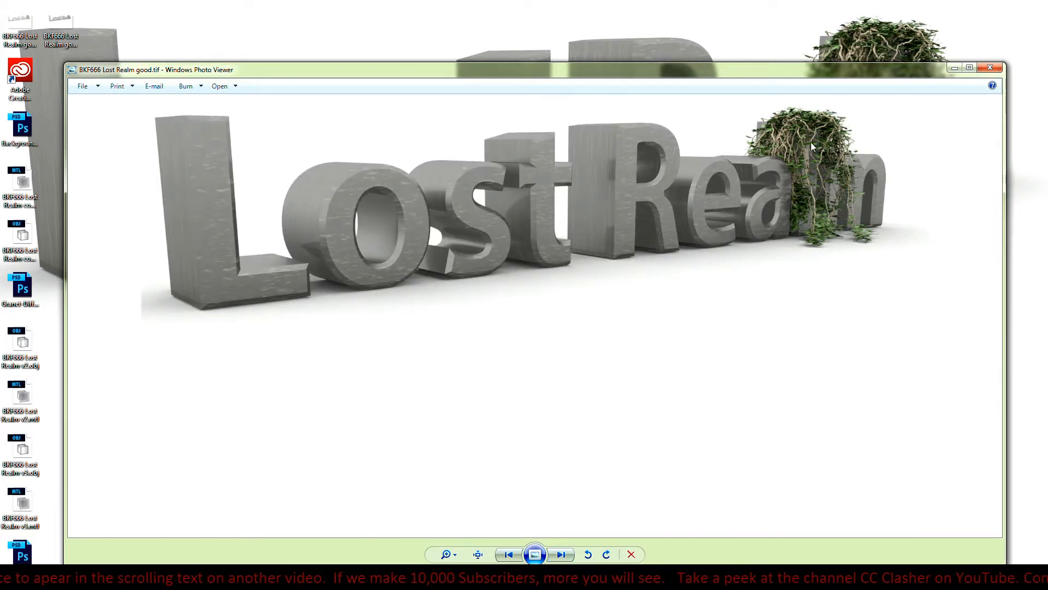
left_click(561, 555)
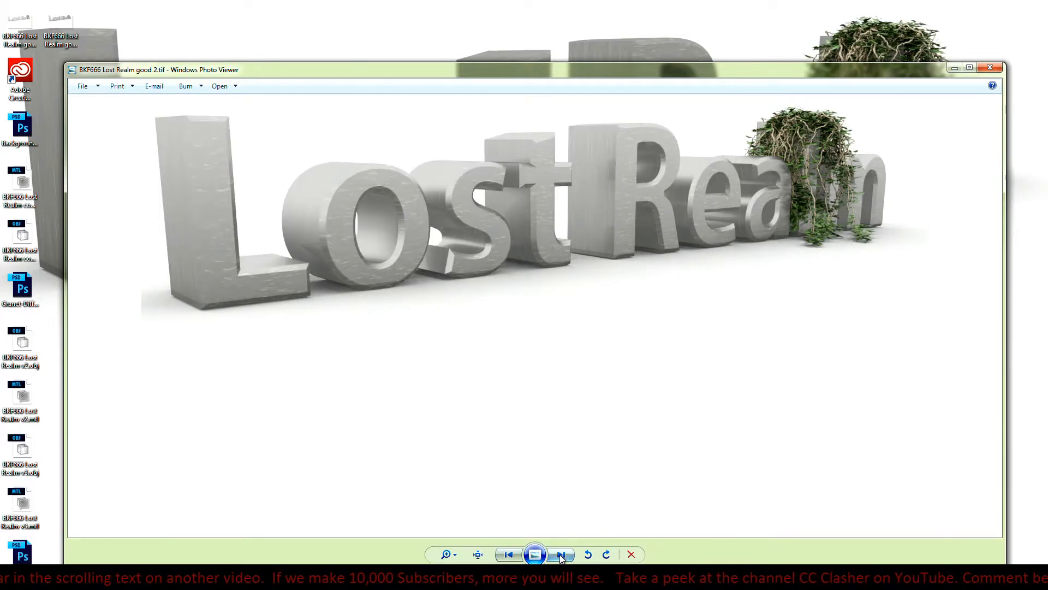
left_click(561, 555)
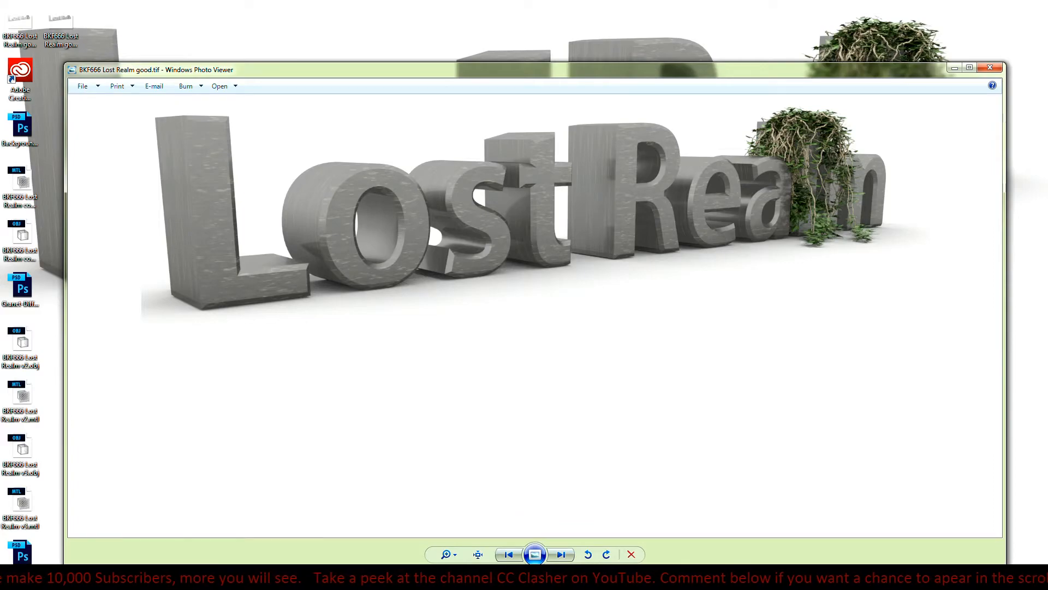
- Switch to Photoshop and reposition the 3D camera in BKF666 Lost Realm good 2.tif to an angled view showing the whole text
left_click(294, 577)
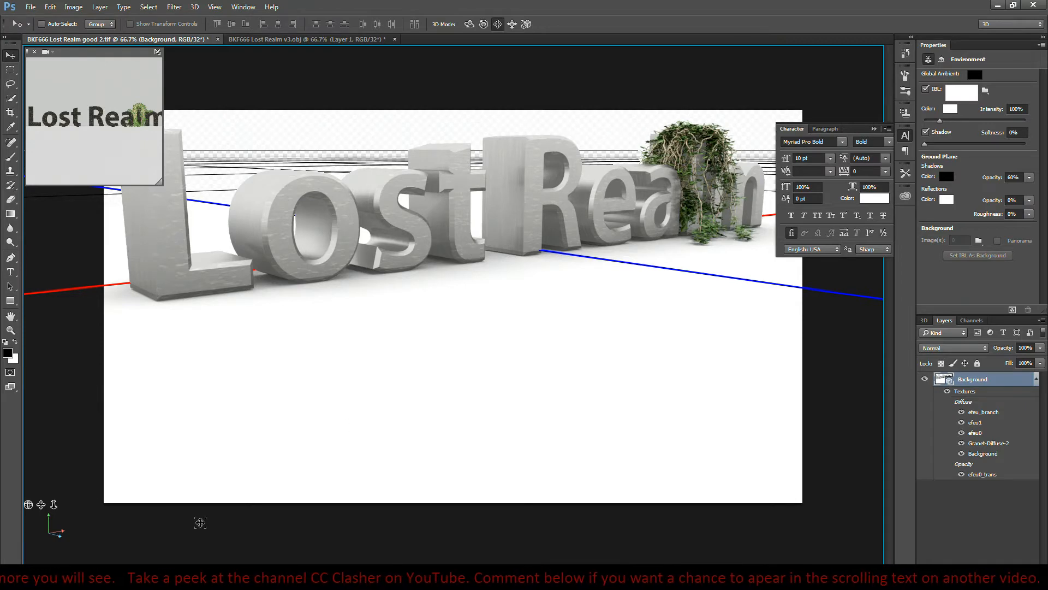
mouse_move(53, 504)
left_mouse_down()
mouse_move(59, 461)
mouse_move(62, 492)
left_mouse_up()
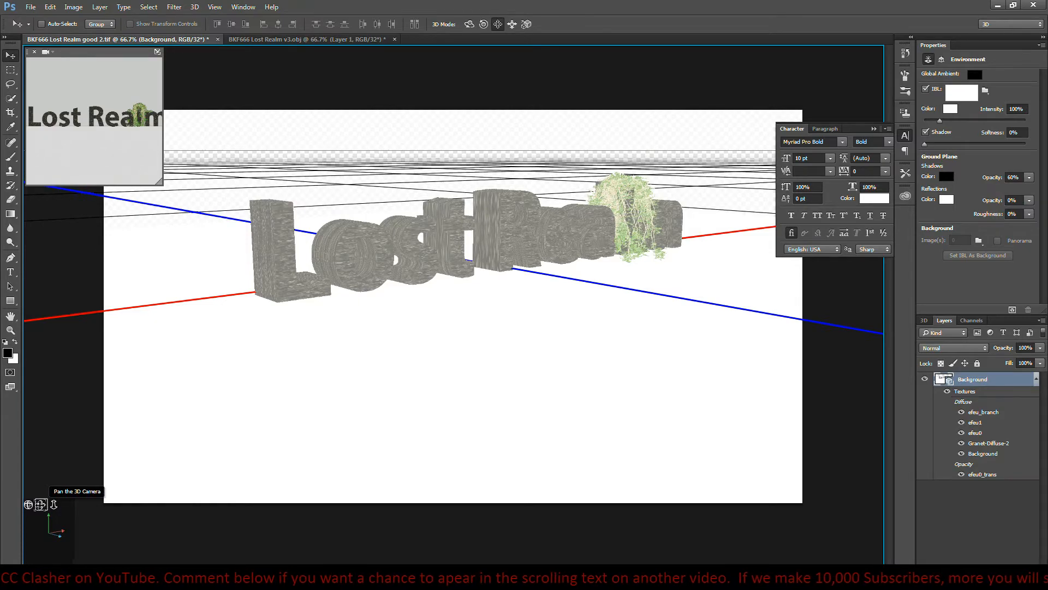
mouse_move(41, 504)
left_mouse_down()
mouse_move(11, 518)
mouse_move(27, 505)
left_mouse_up()
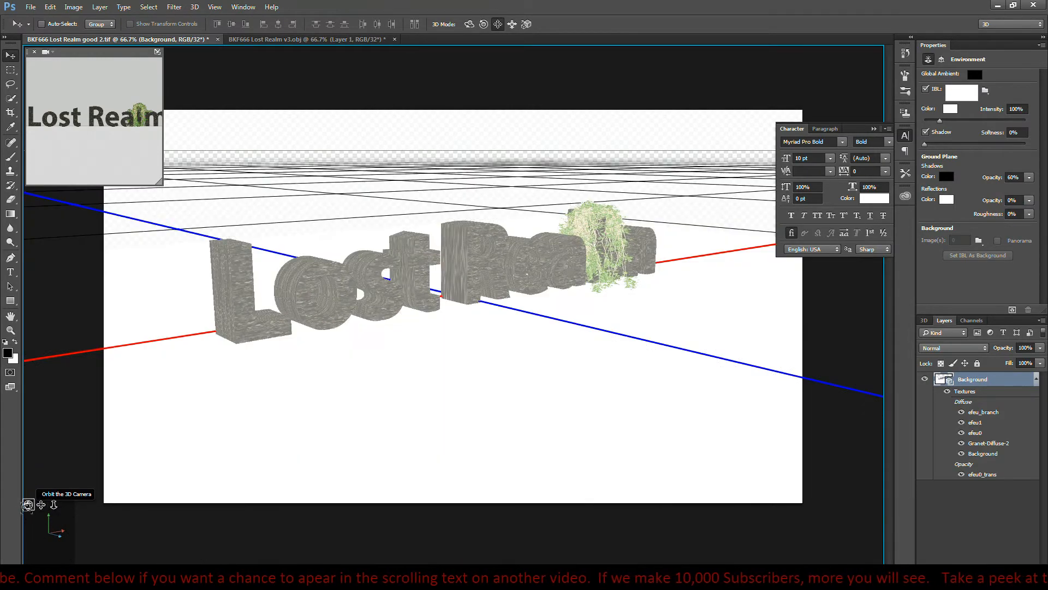
left_click_drag(386, 374, 440, 348)
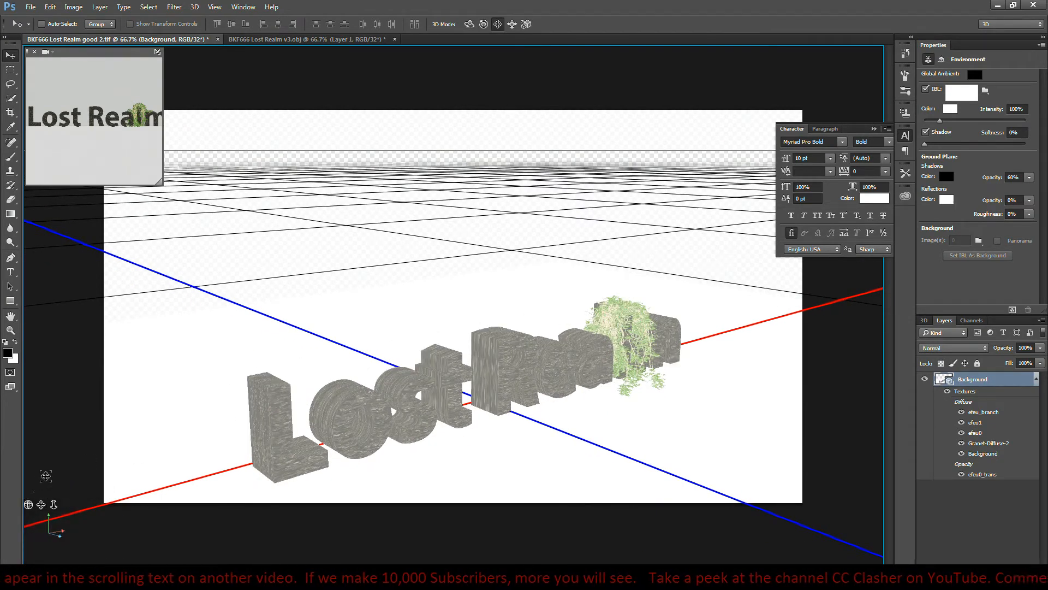
mouse_move(29, 505)
left_mouse_down()
mouse_move(109, 508)
mouse_move(25, 504)
left_mouse_up()
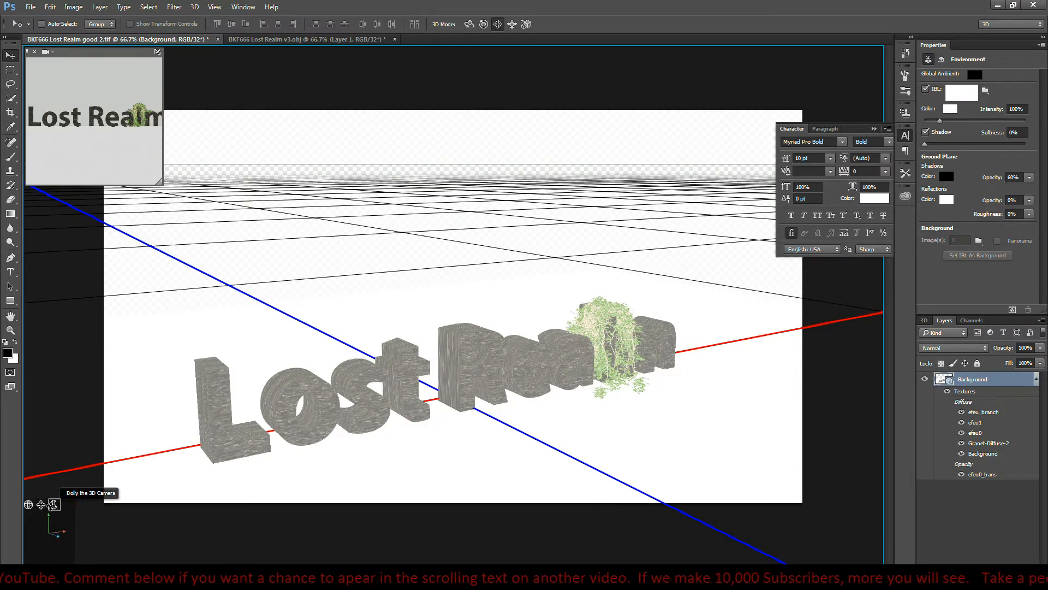
left_click_drag(55, 506, 38, 474)
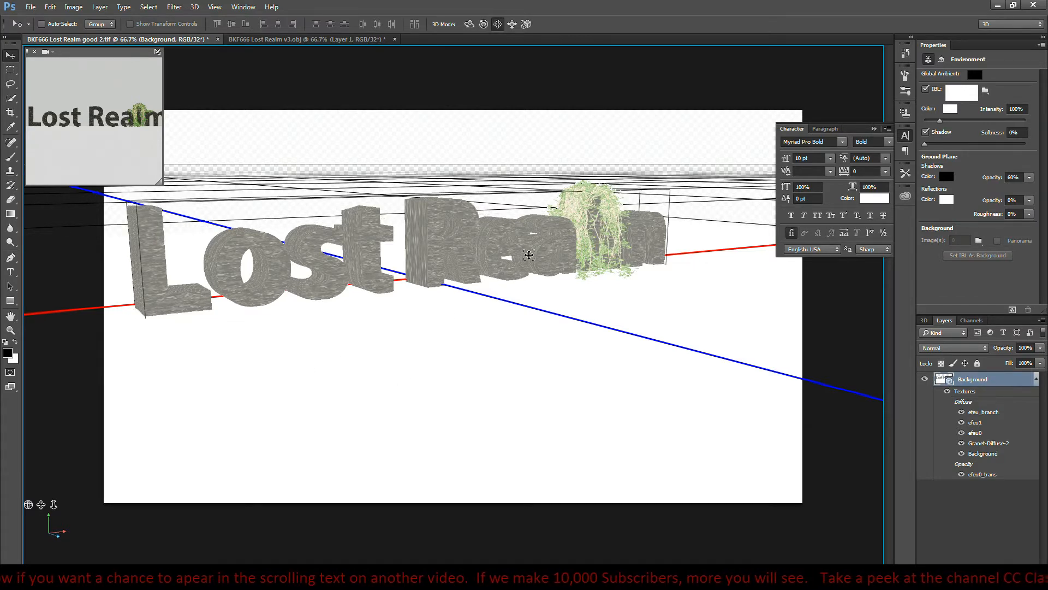
- Switch back to Windows Photo Viewer and compare the good.tif and good 2.tif renders again
left_click(998, 5)
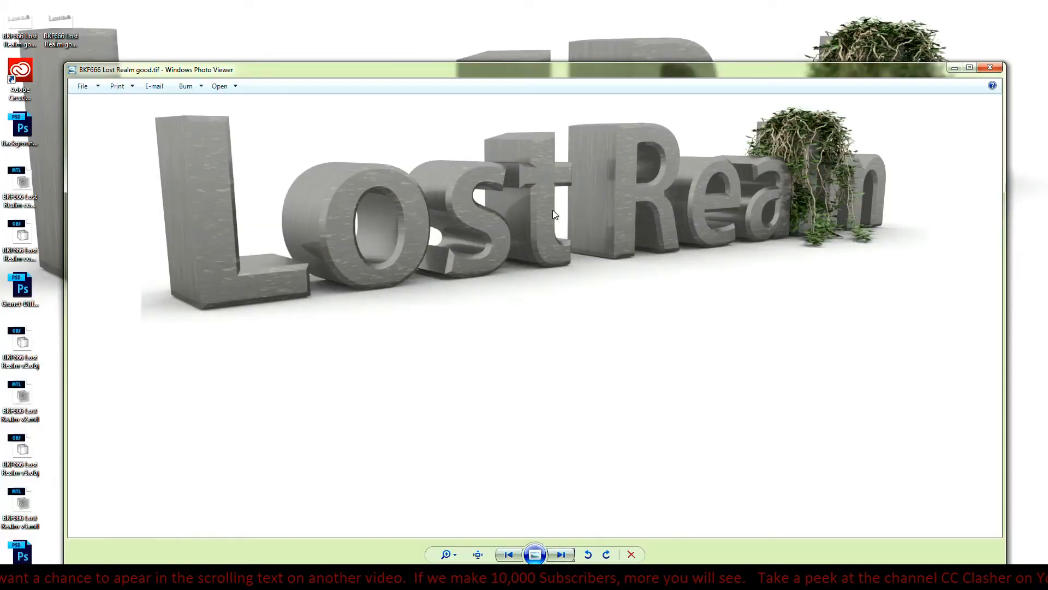
left_click(512, 558)
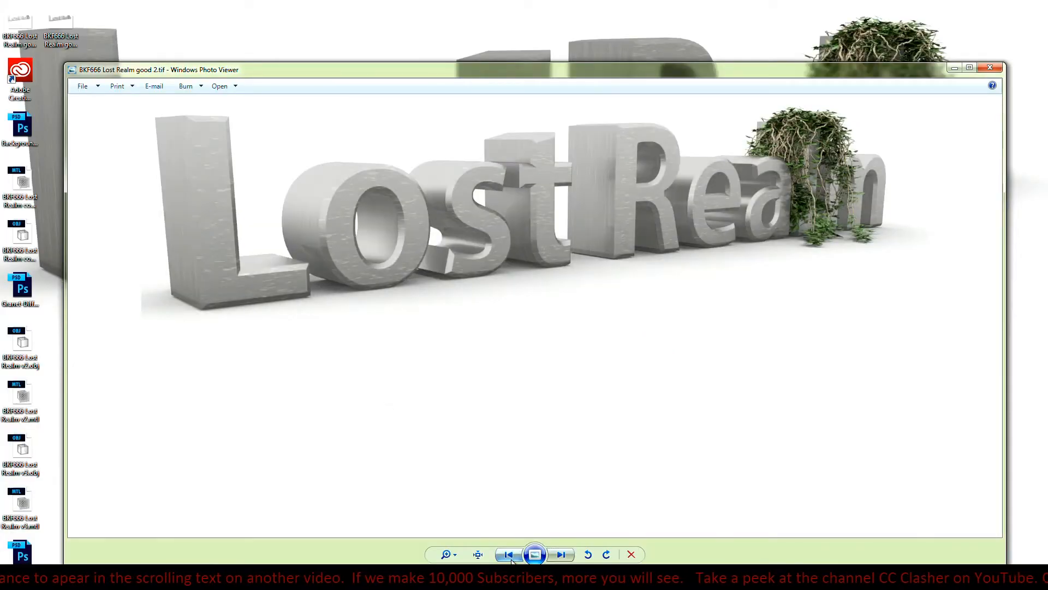
left_click(557, 557)
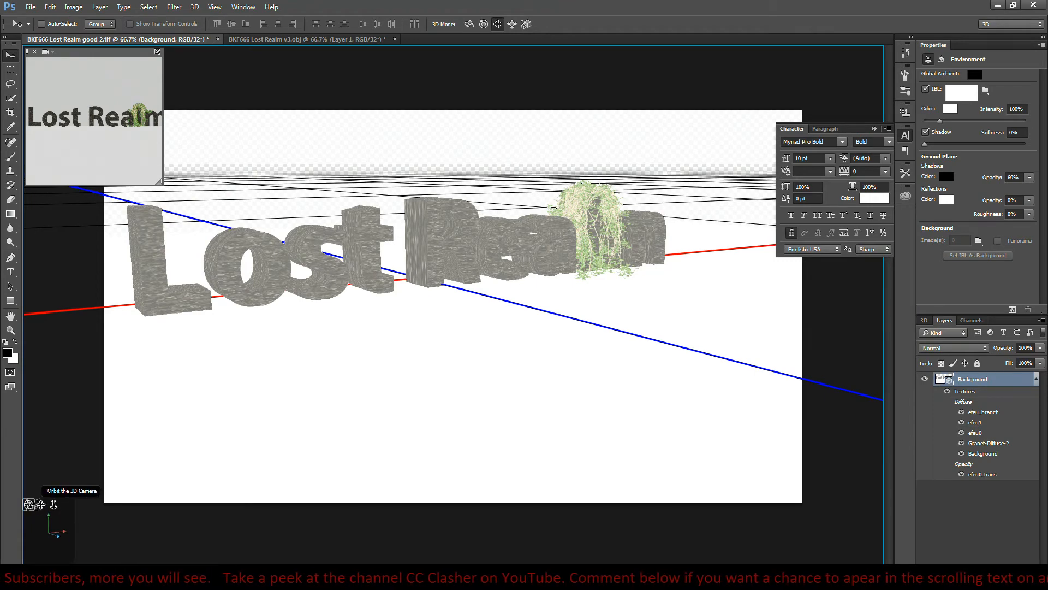
- In Photoshop, orbit the 3D camera to a nearly frontal view of the Lost Realm text and render the scene
left_click_drag(225, 400, 206, 417)
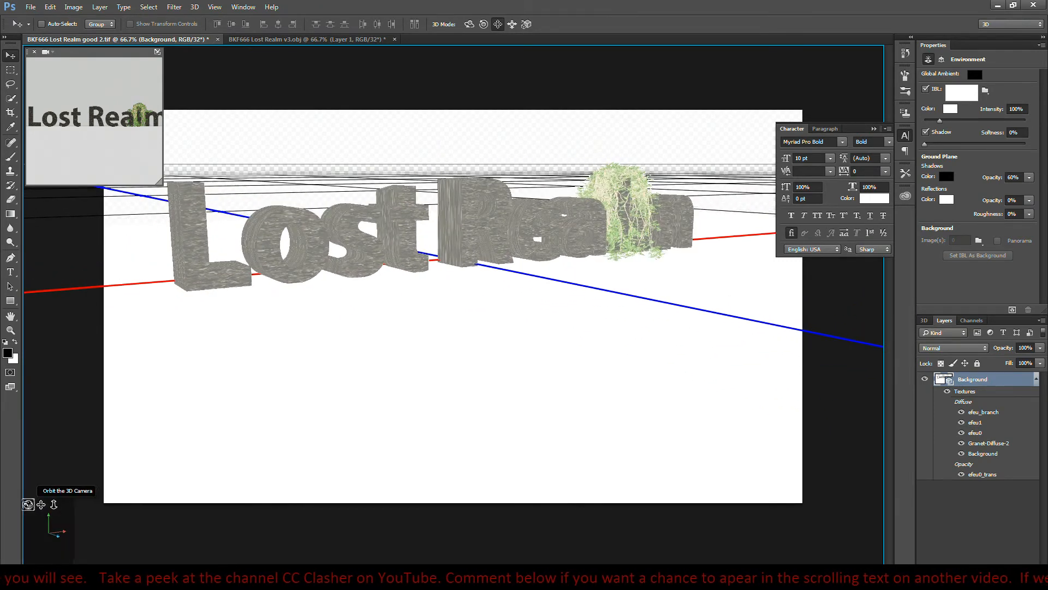
left_click_drag(30, 504, 46, 481)
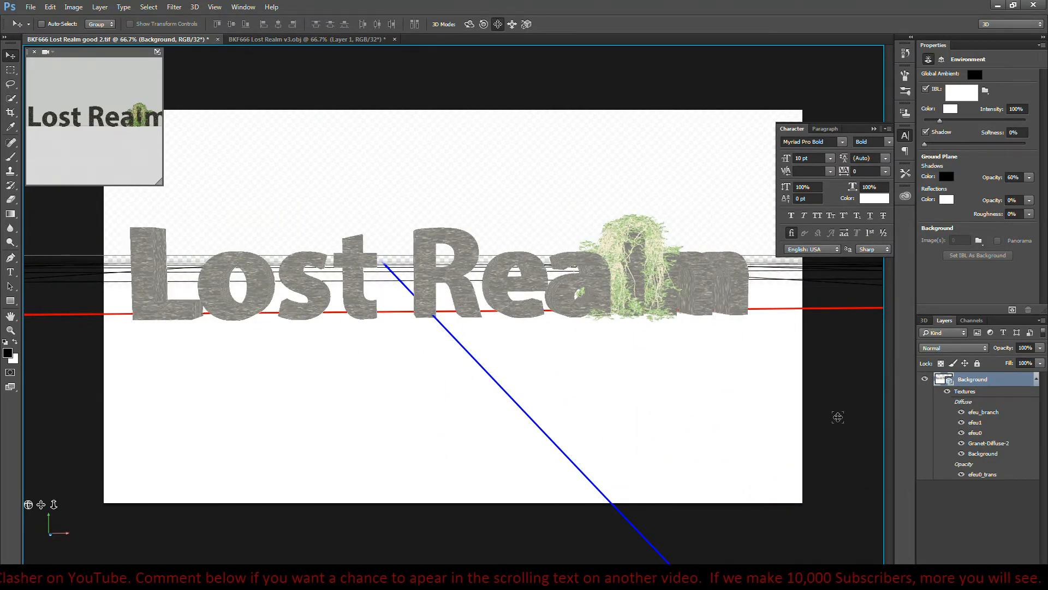
left_click(1012, 310)
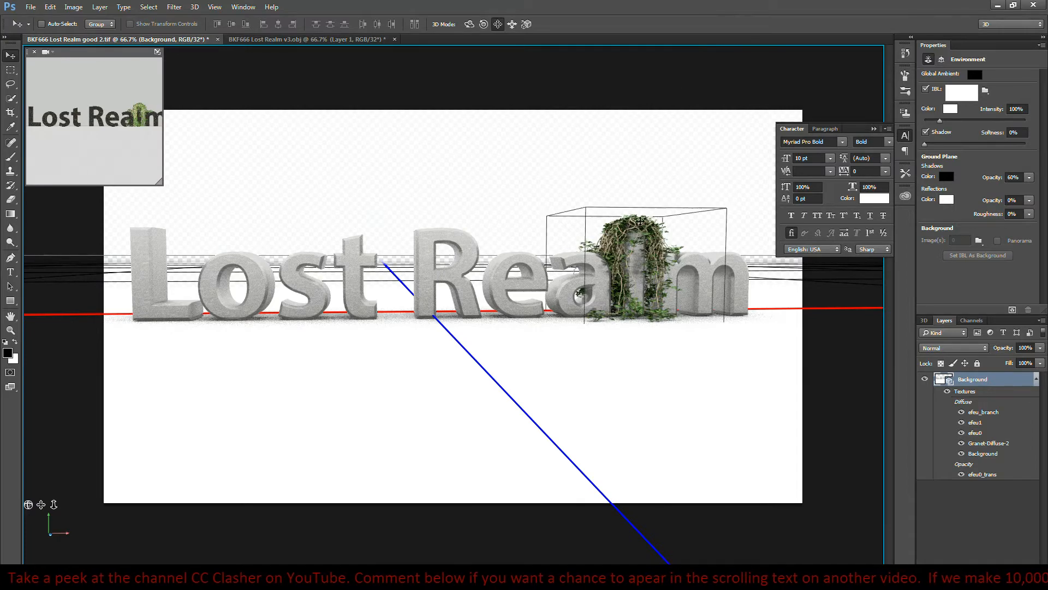
- Scale the ivy mesh over the letter l slightly taller along the Y axis and render the scene again
left_click(636, 223)
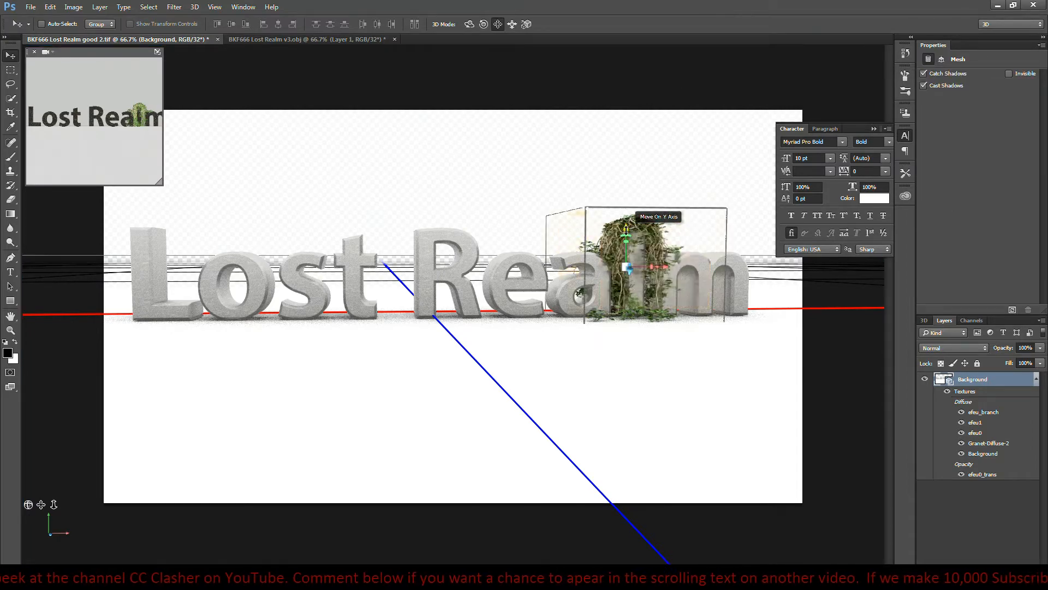
left_click(624, 231)
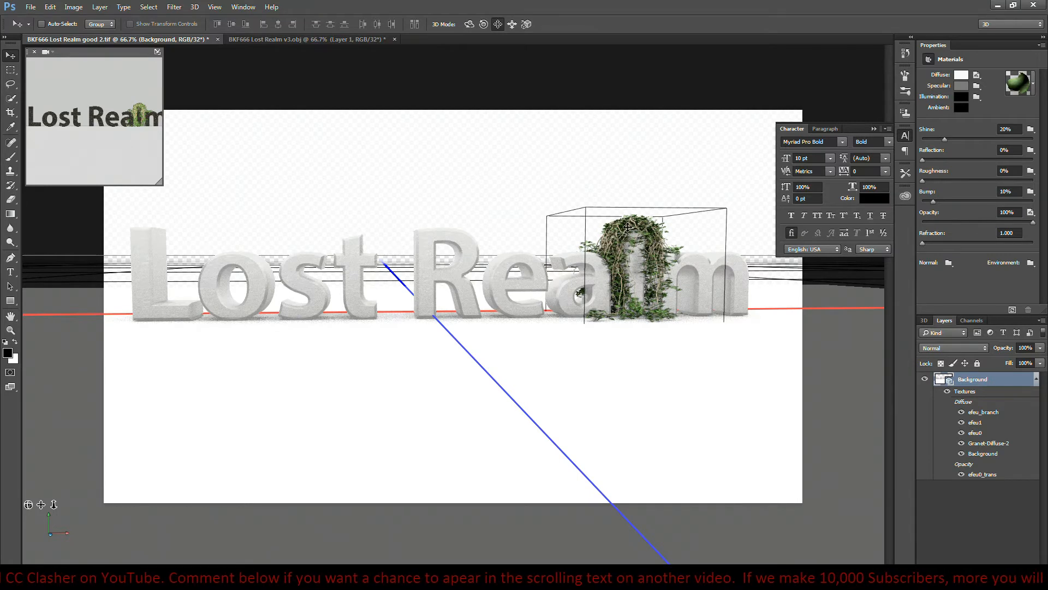
left_click(633, 267)
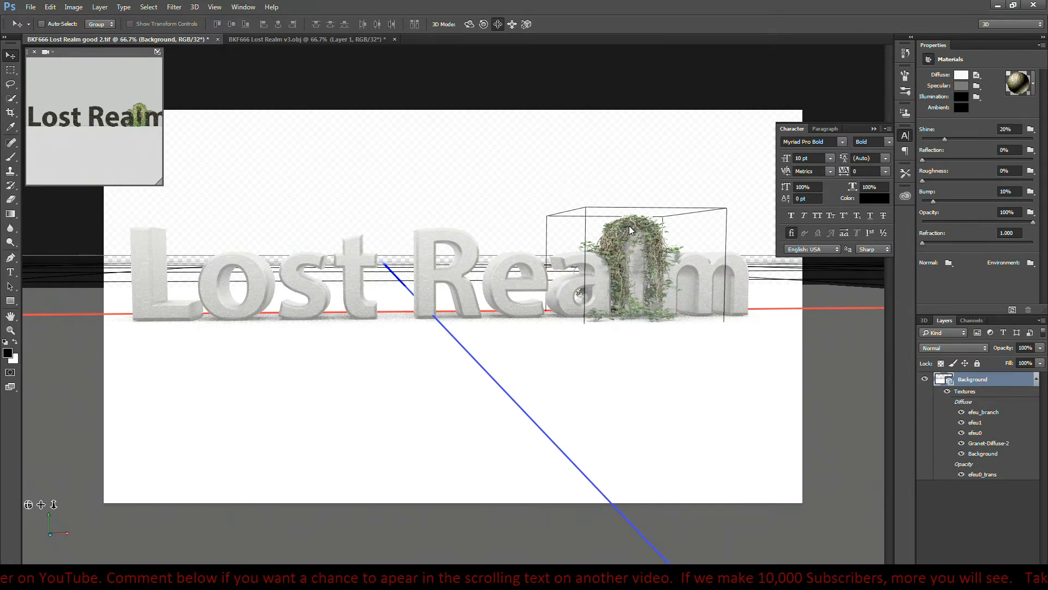
left_click(632, 267)
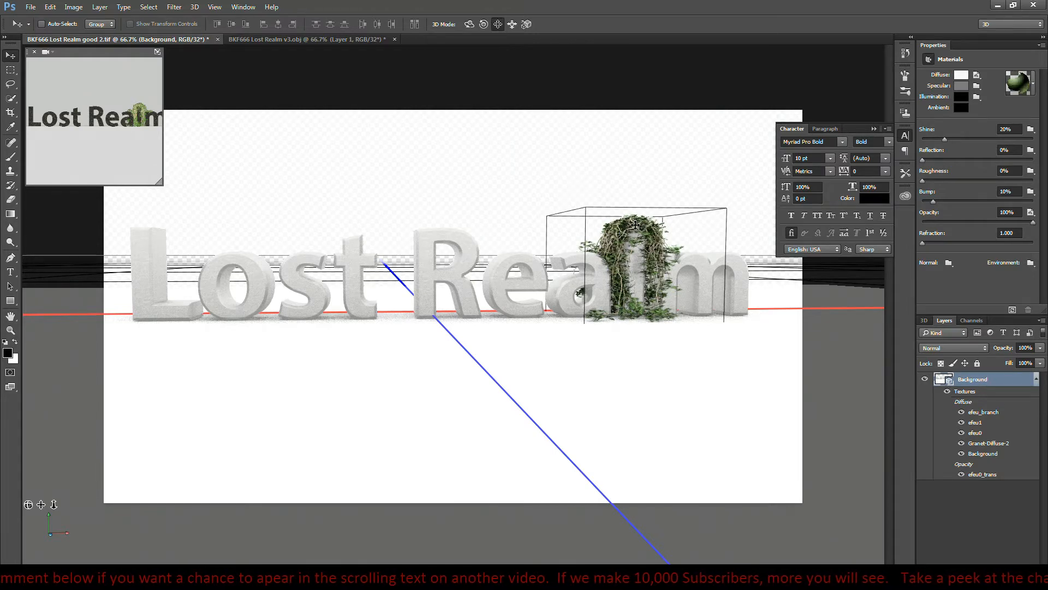
left_click(632, 217)
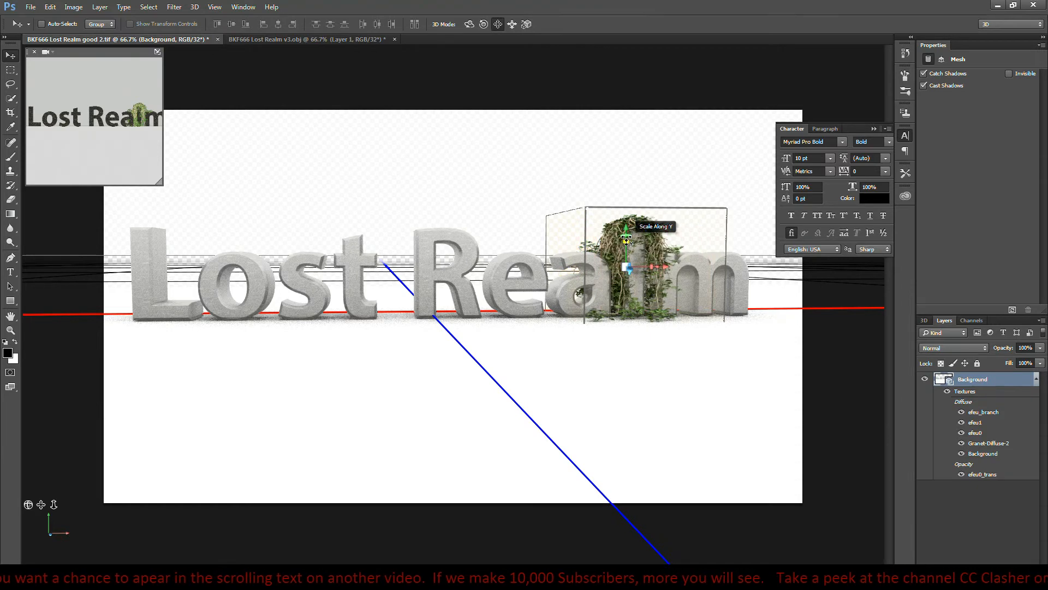
left_click_drag(626, 238, 626, 235)
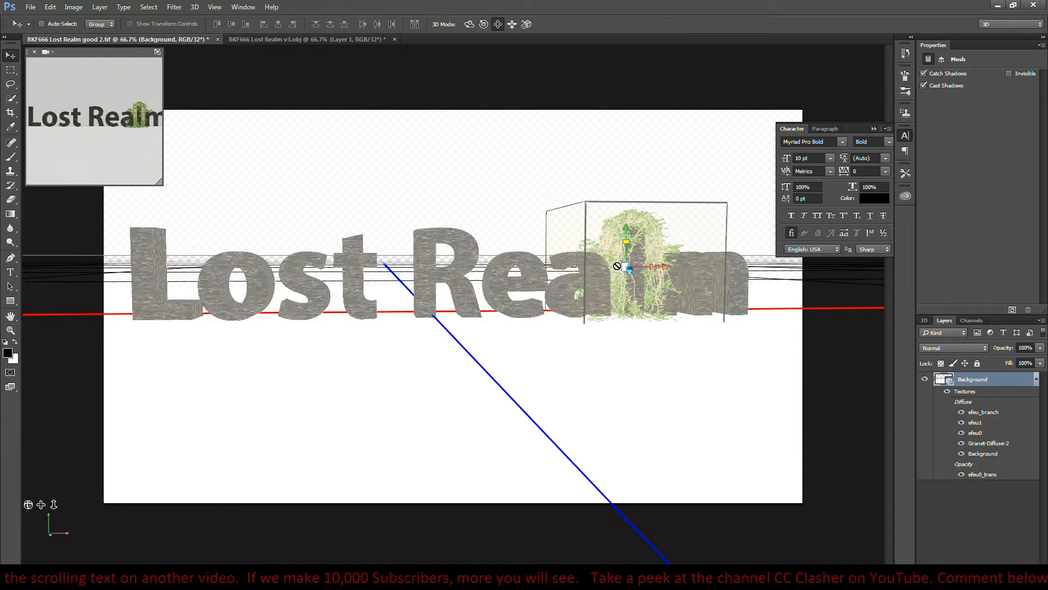
left_click(661, 142)
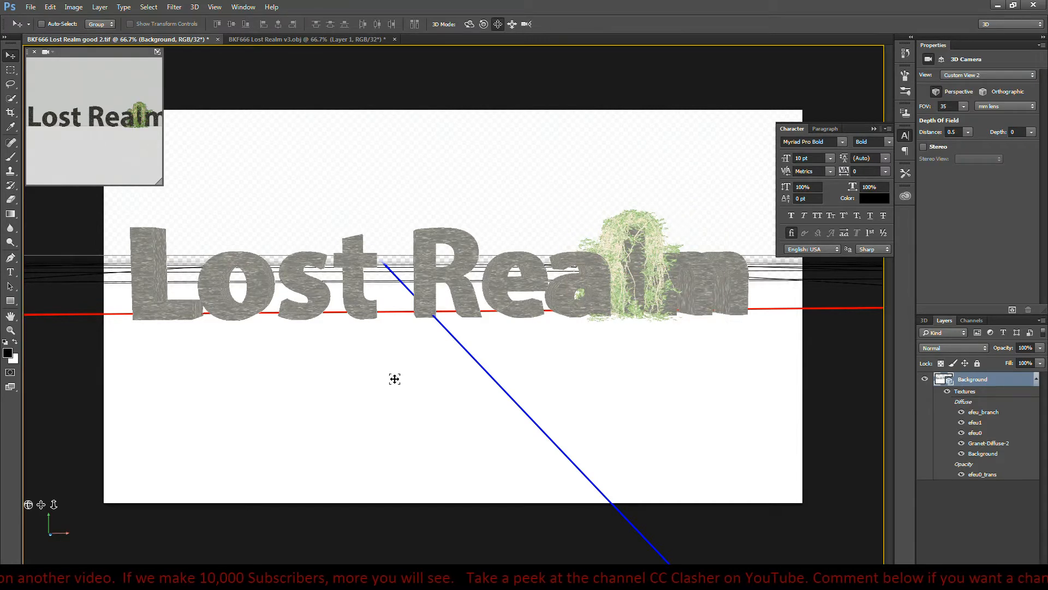
left_click(1014, 310)
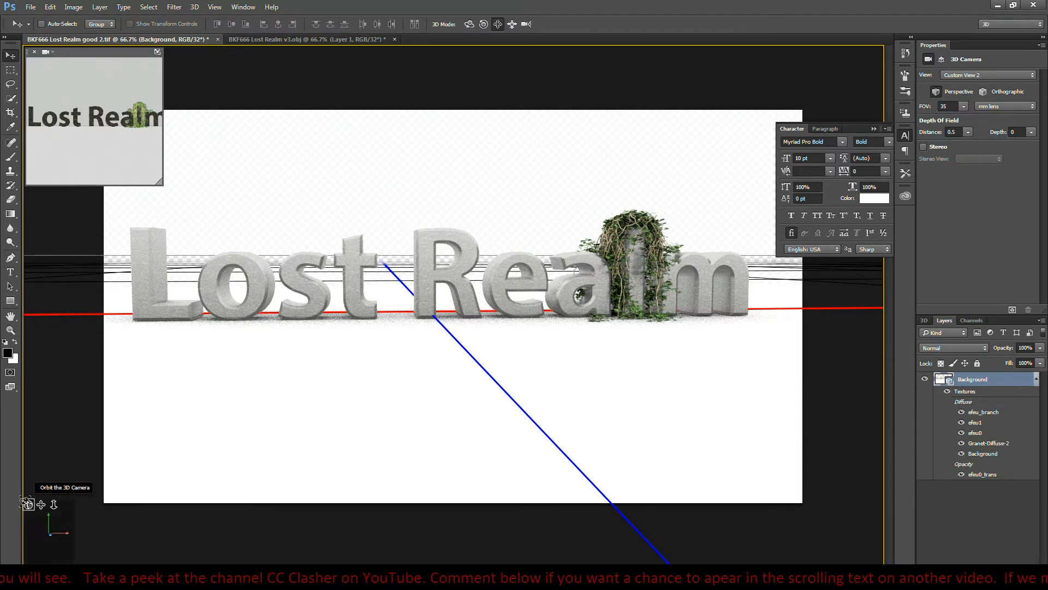
- Orbit, pan and dolly the 3D camera to a low angled view of the whole text with the L nearest
left_click_drag(29, 505, 84, 567)
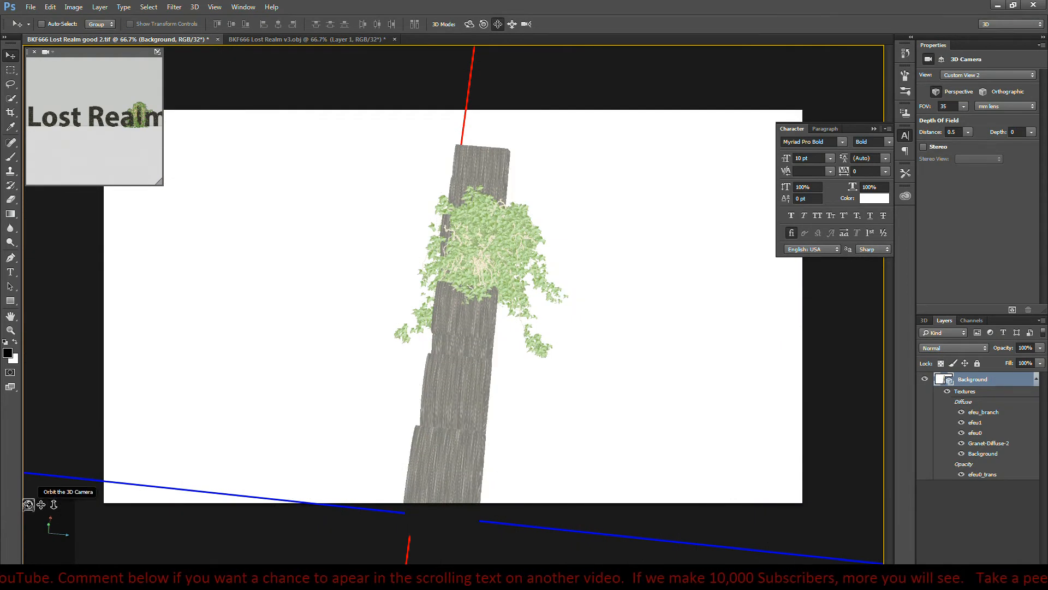
left_click_drag(28, 504, 168, 478)
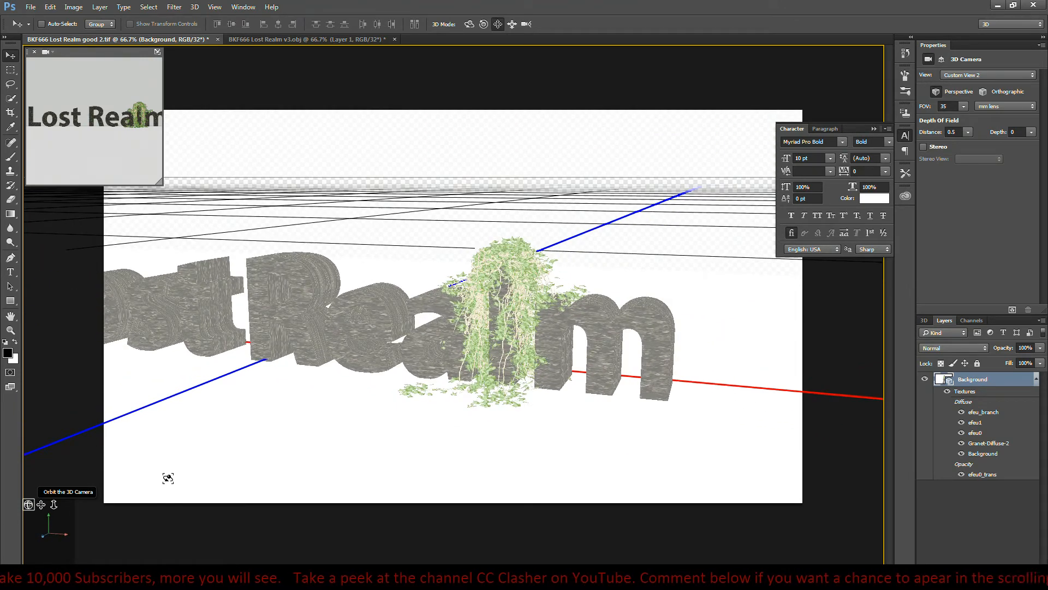
left_click_drag(168, 478, 168, 478)
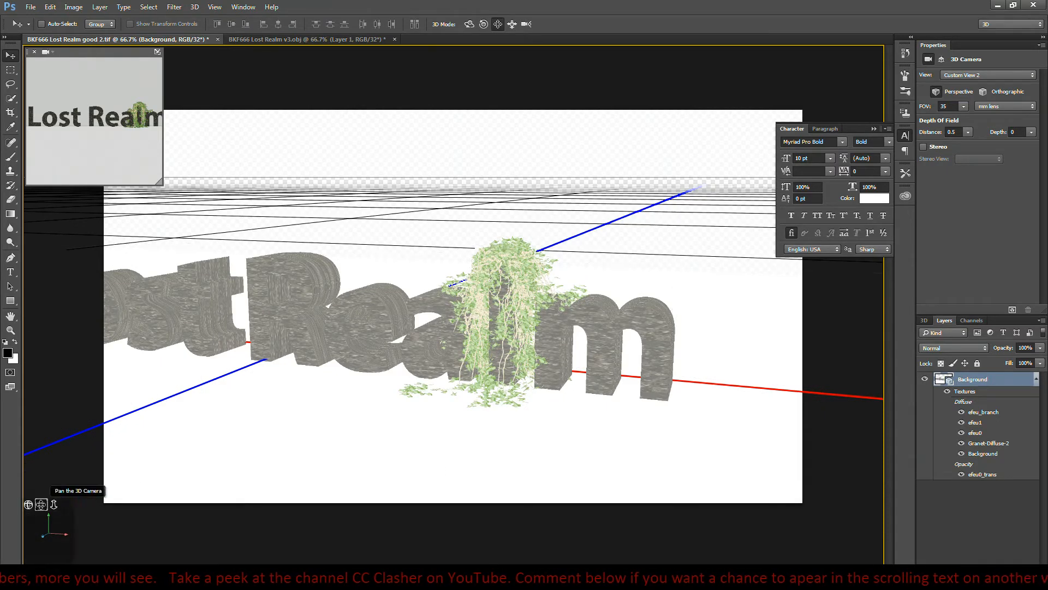
left_click_drag(41, 504, 234, 507)
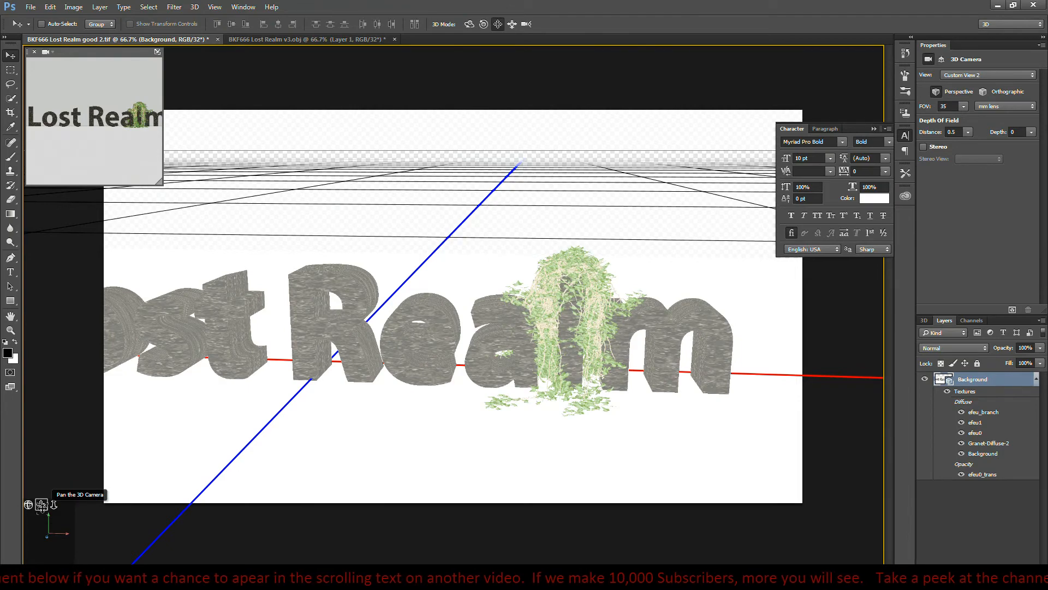
mouse_move(41, 504)
left_mouse_down()
mouse_move(60, 494)
mouse_move(30, 508)
mouse_move(38, 539)
mouse_move(49, 497)
left_mouse_up()
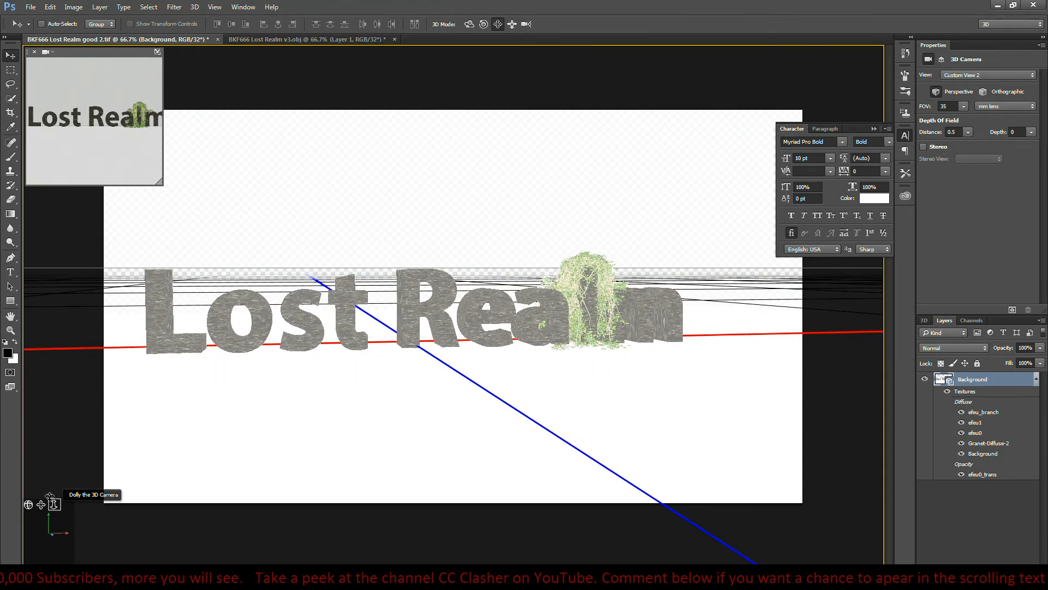
left_click_drag(49, 497, 28, 504)
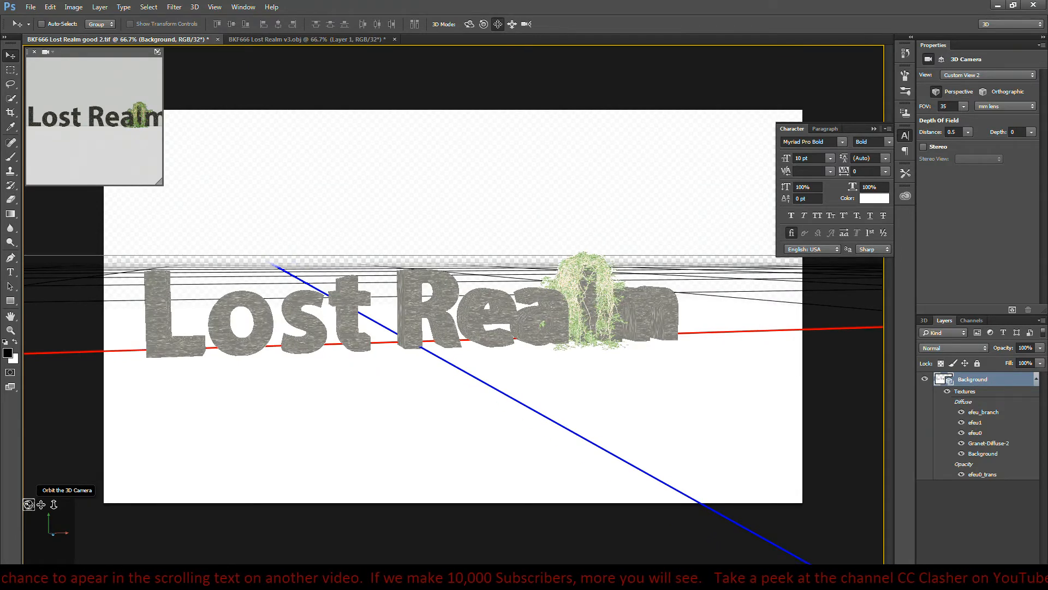
mouse_move(29, 504)
left_mouse_down()
mouse_move(29, 564)
mouse_move(29, 503)
mouse_move(35, 550)
mouse_move(40, 503)
left_mouse_up()
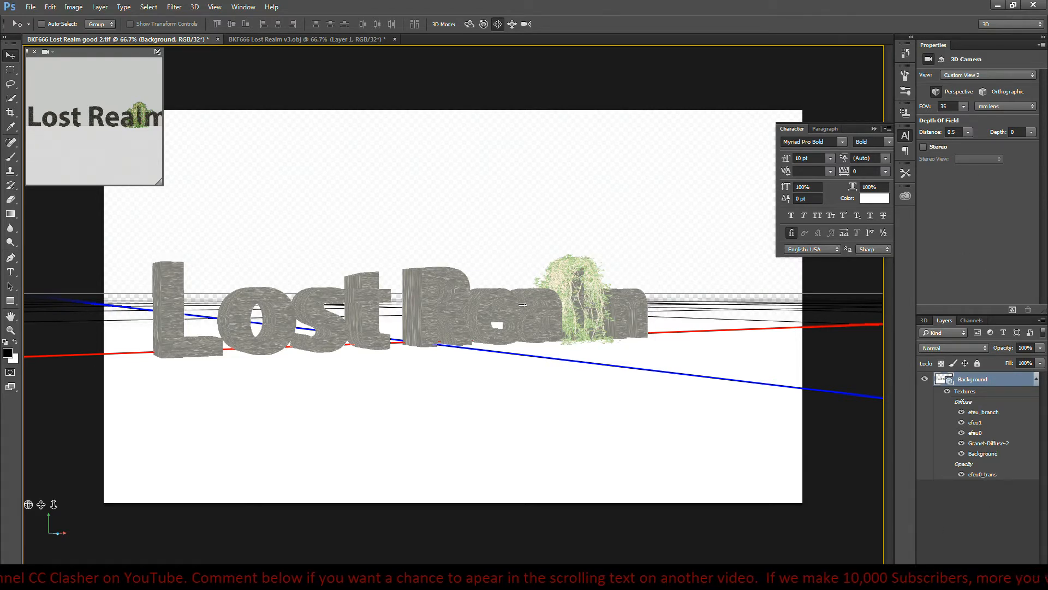
- Render the scene from the low camera angle and compare the good.tif and good 2.tif images in Windows Photo Viewer
left_click(1013, 310)
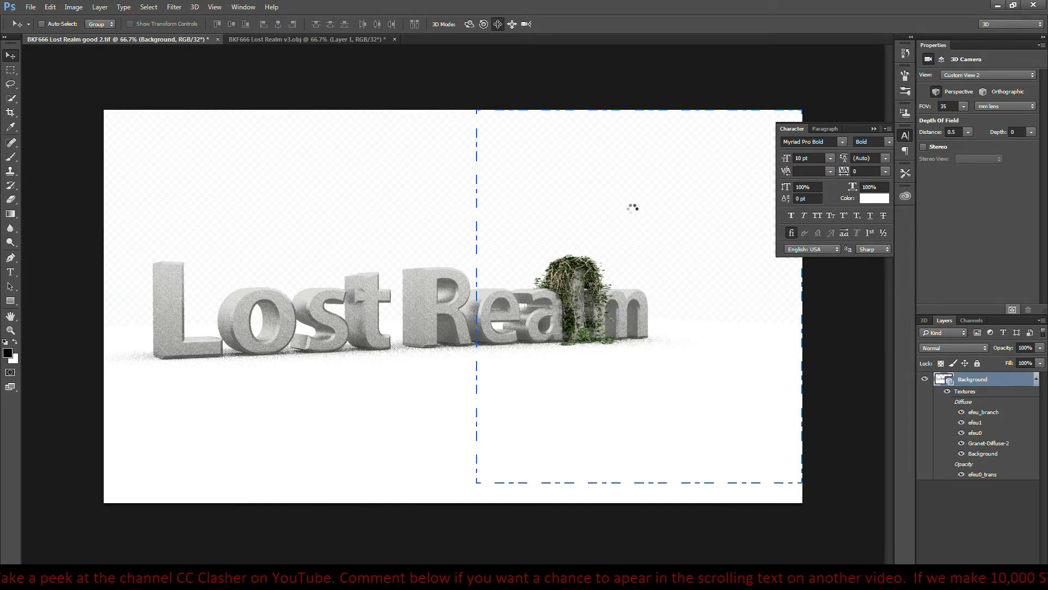
key("super")
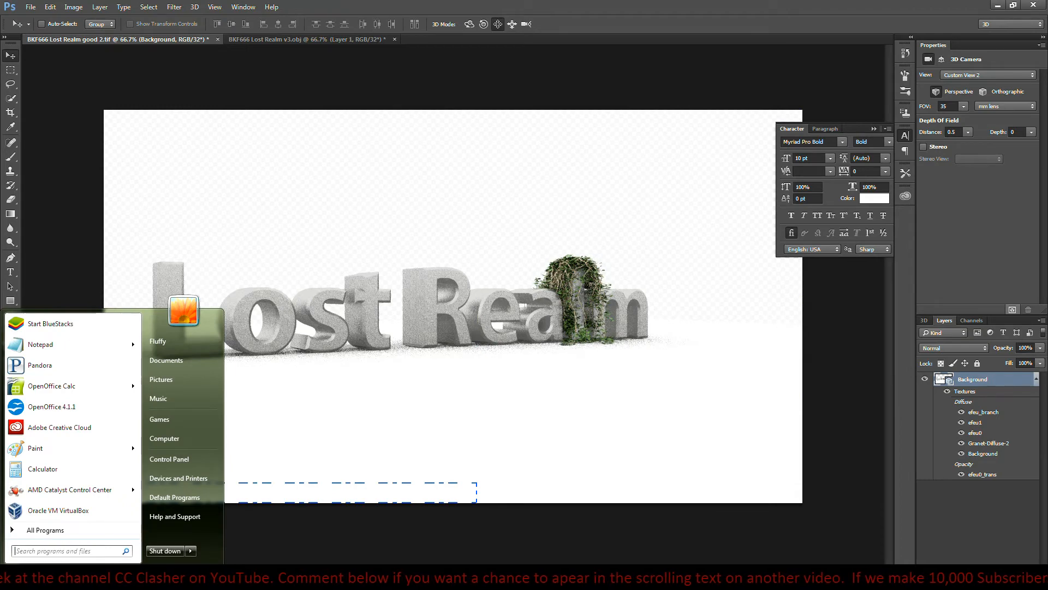
left_click(231, 578)
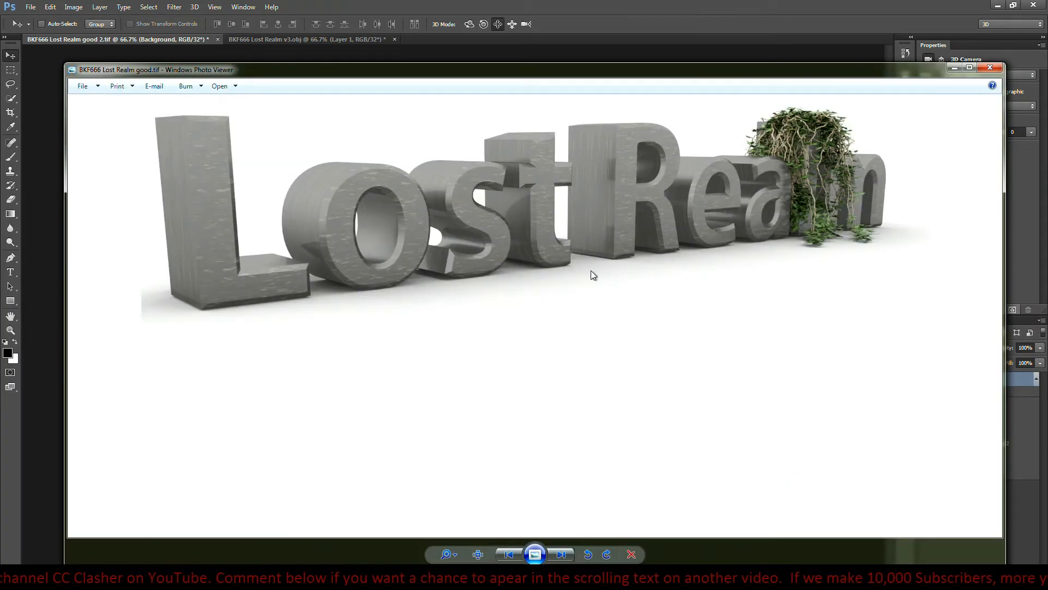
left_click(561, 555)
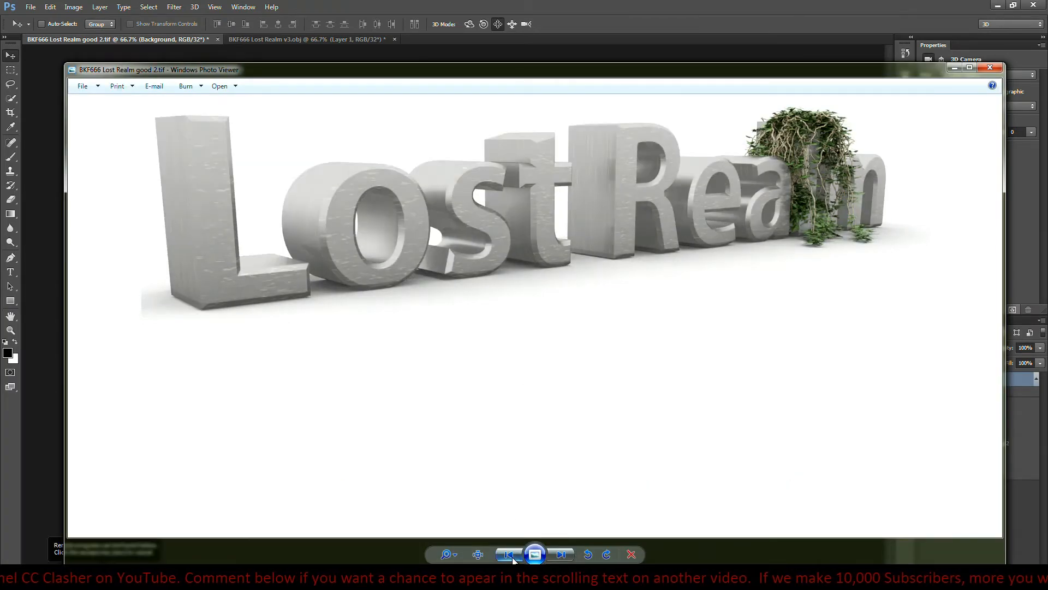
left_click(564, 556)
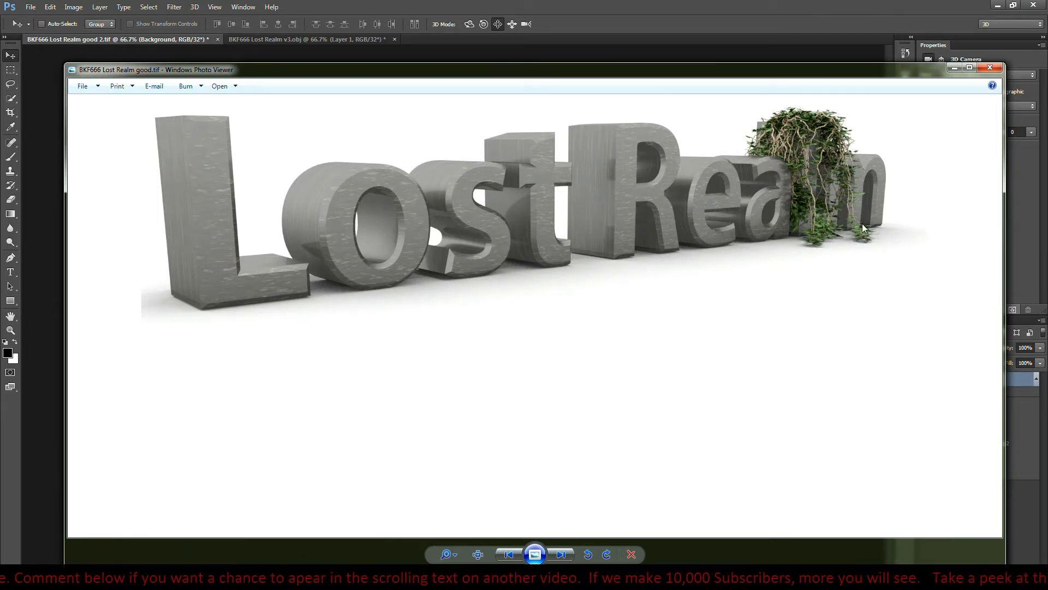
- Switch back to Photoshop and orbit the 3D camera to a higher, more frontal view of the Lost Realm text
left_click(840, 12)
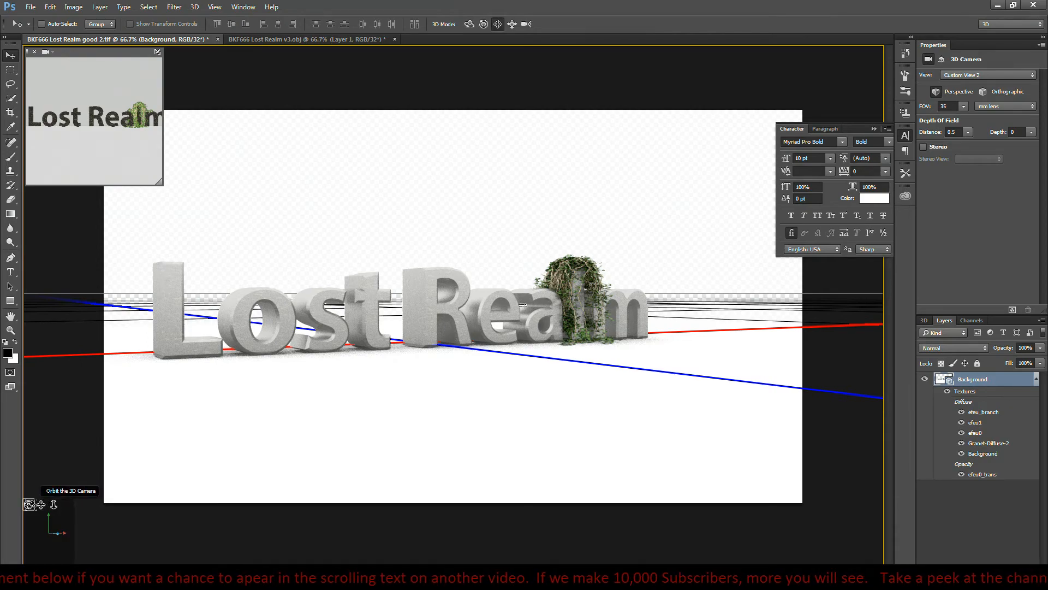
mouse_move(29, 504)
left_mouse_down()
mouse_move(107, 505)
mouse_move(26, 515)
mouse_move(0, 496)
mouse_move(42, 506)
mouse_move(16, 519)
mouse_move(2, 505)
mouse_move(42, 492)
mouse_move(13, 513)
mouse_move(41, 505)
mouse_move(18, 516)
mouse_move(14, 507)
left_mouse_up()
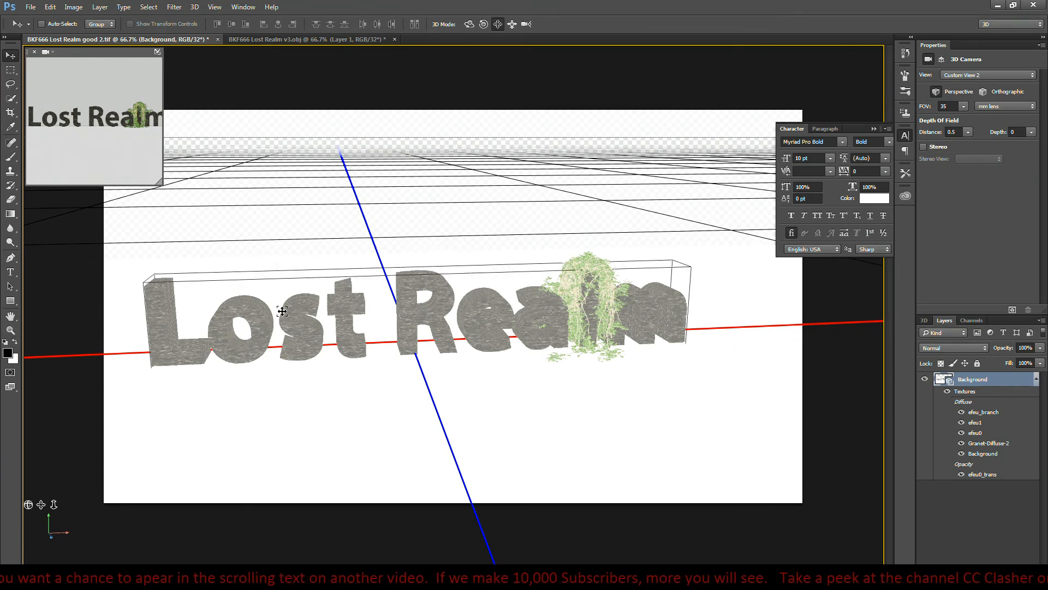
left_click(945, 320)
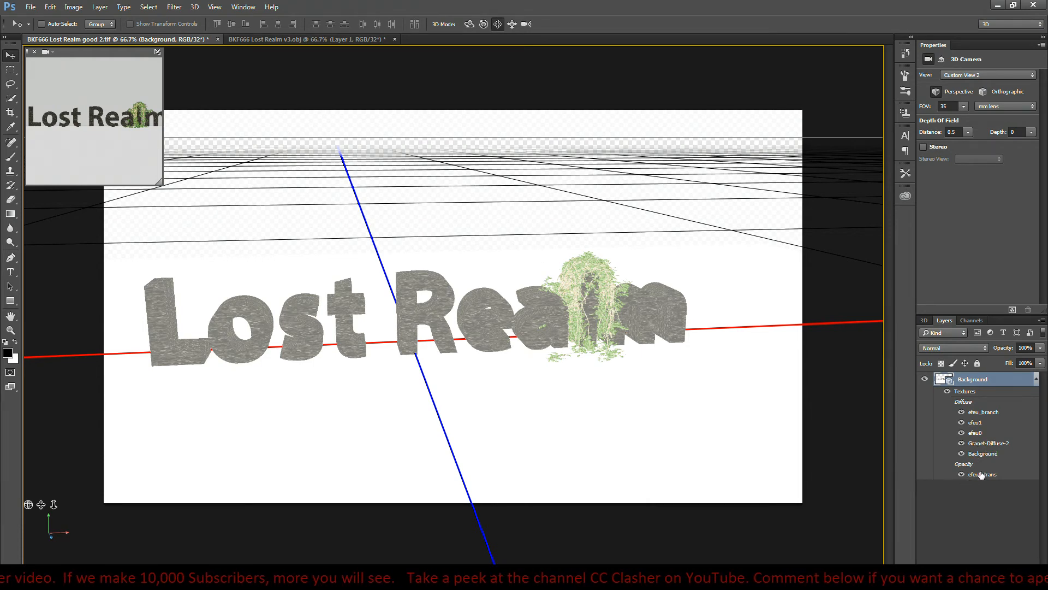
- Select all five materials of the Lost Realm text mesh, from the front inflation to the back inflation material
left_click(489, 314)
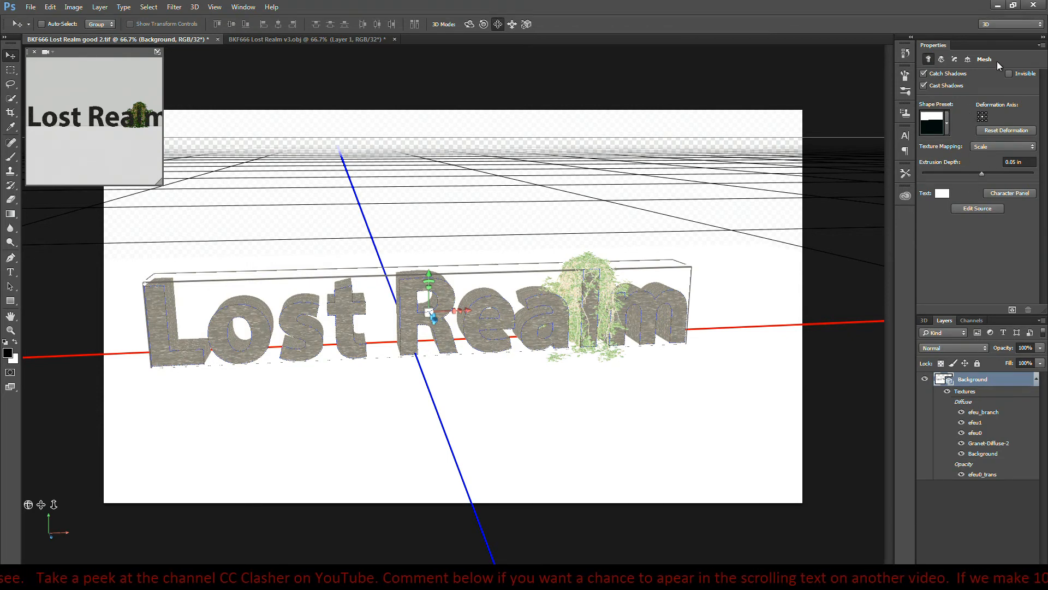
left_click(942, 59)
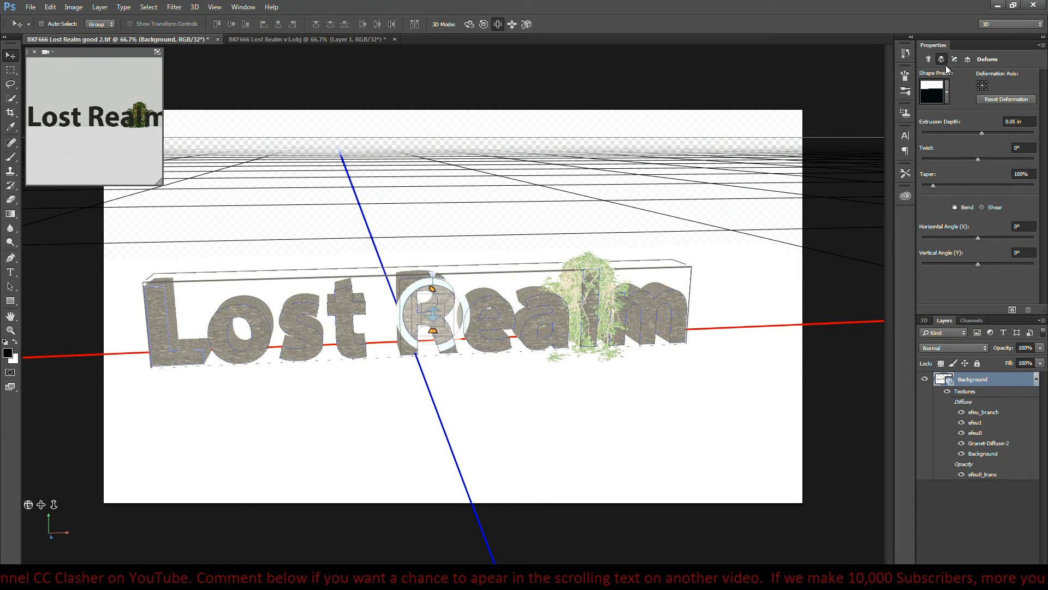
left_click(929, 58)
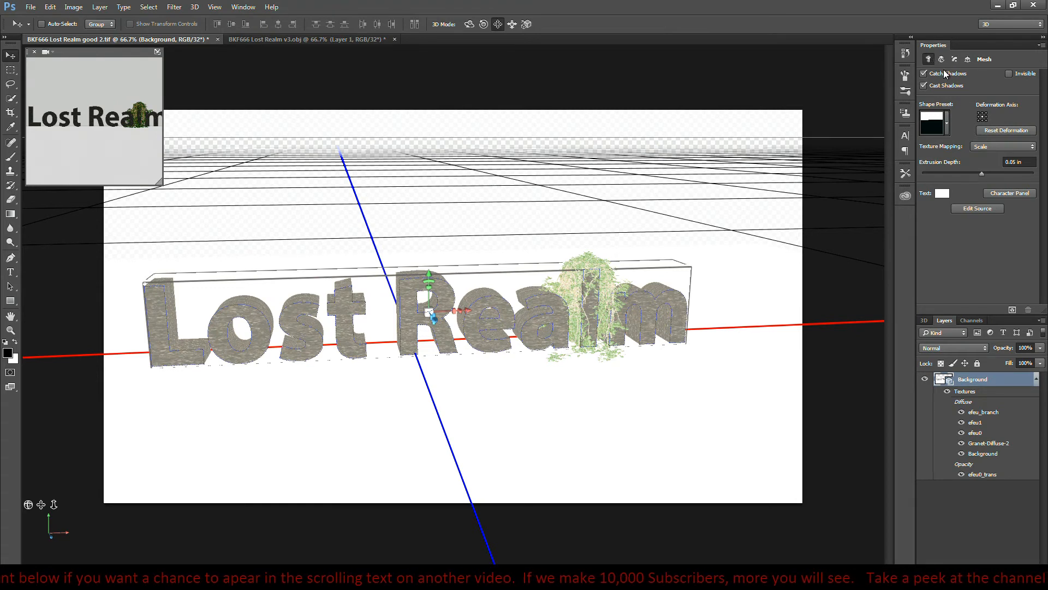
left_click(924, 321)
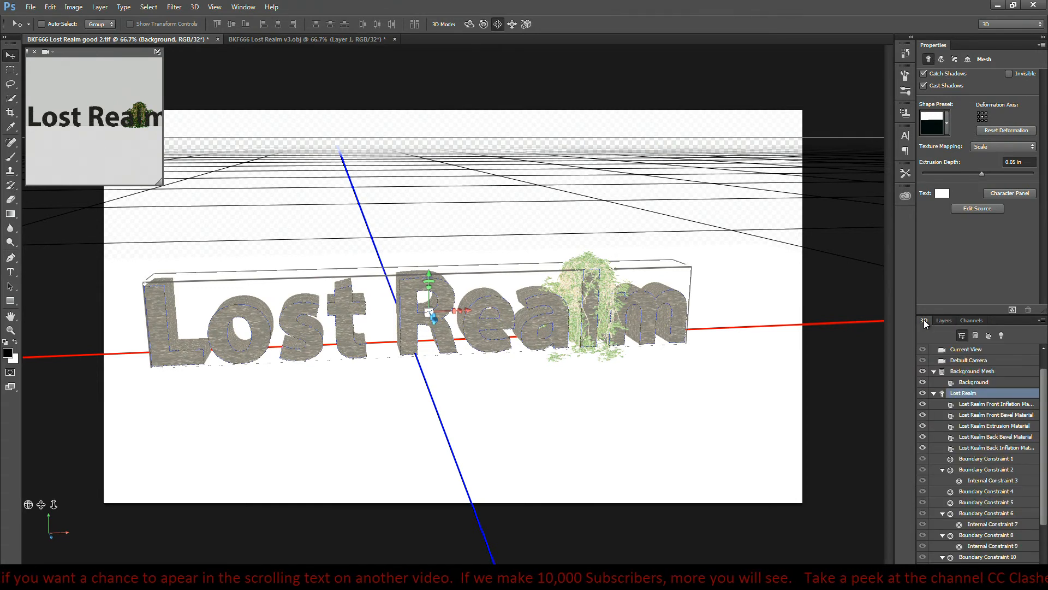
left_click(992, 405)
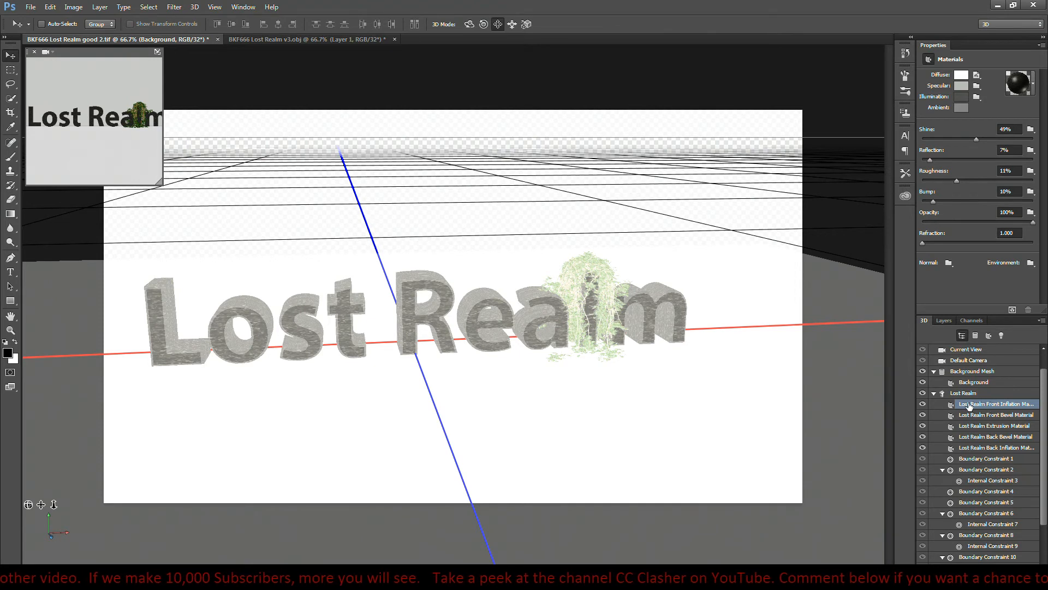
left_click(976, 447, "shift")
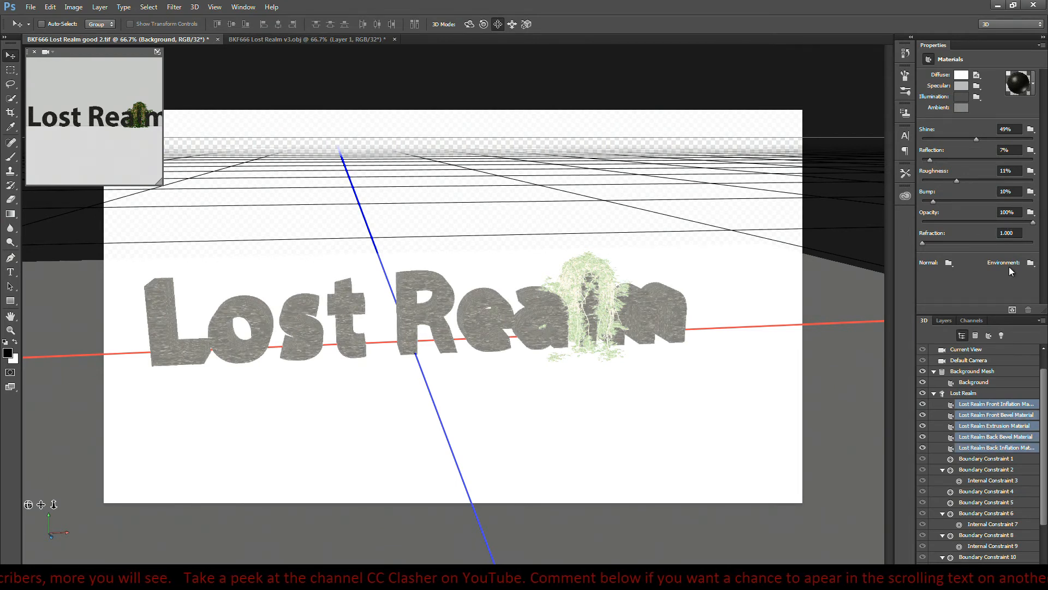
- Darken the selected materials' ambient colour by one stop to 0.1176 and their illumination colour by one stop to 0.0472
left_click(961, 107)
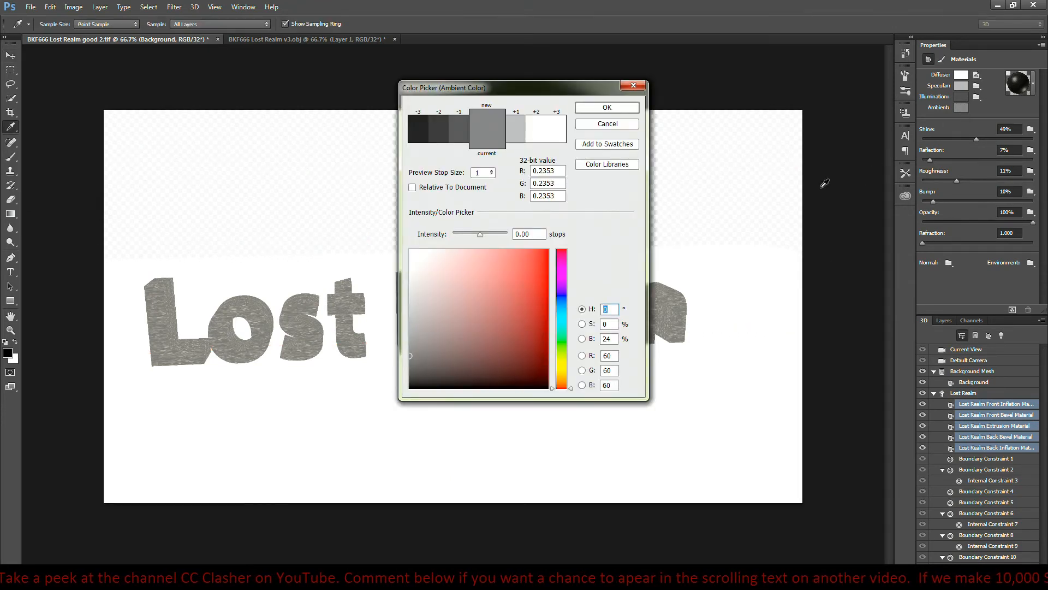
left_click(464, 127)
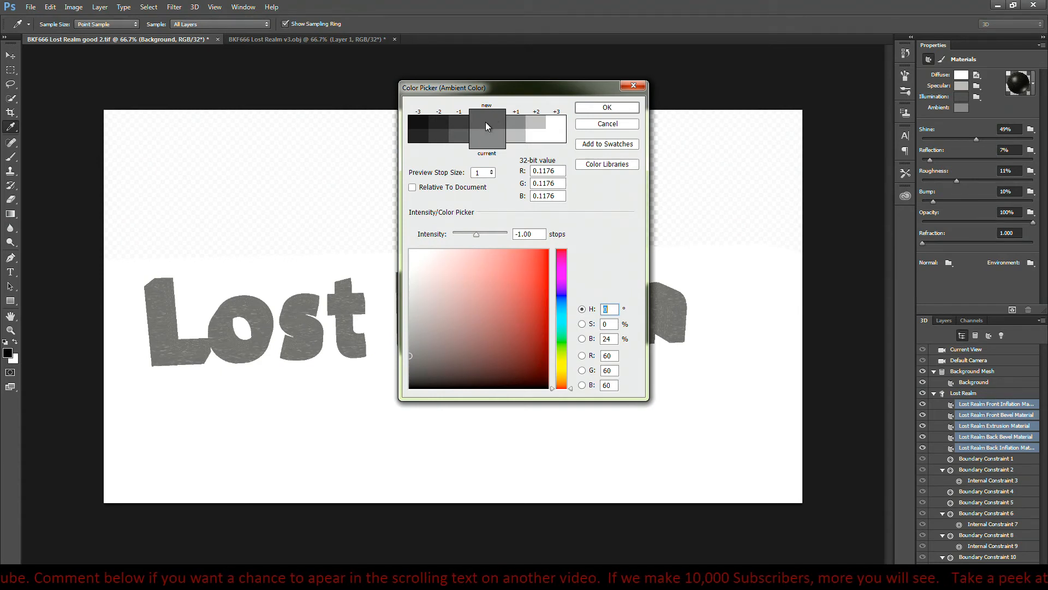
left_click(608, 109)
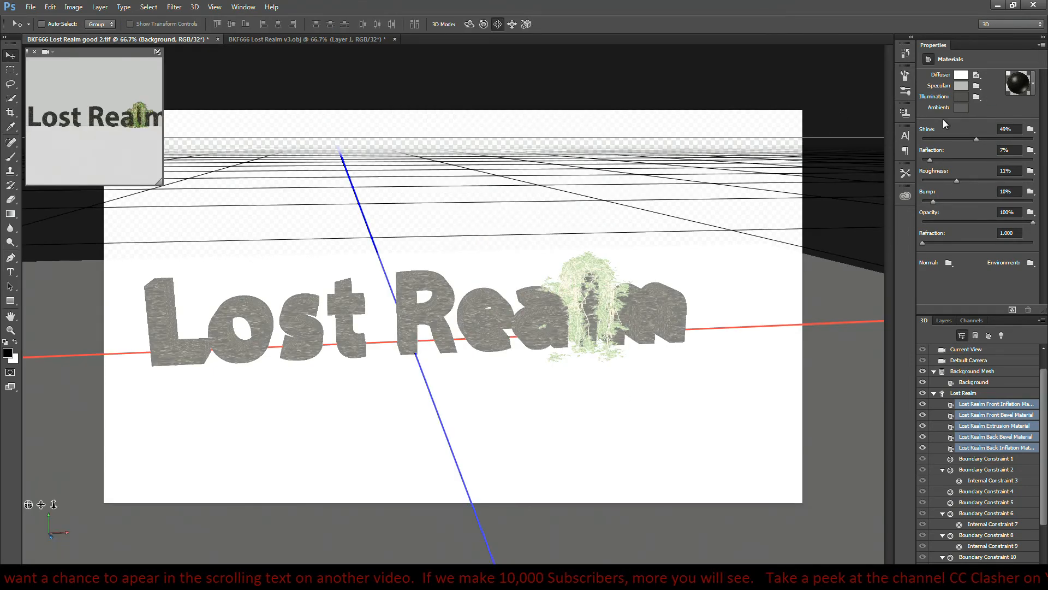
left_click(959, 99)
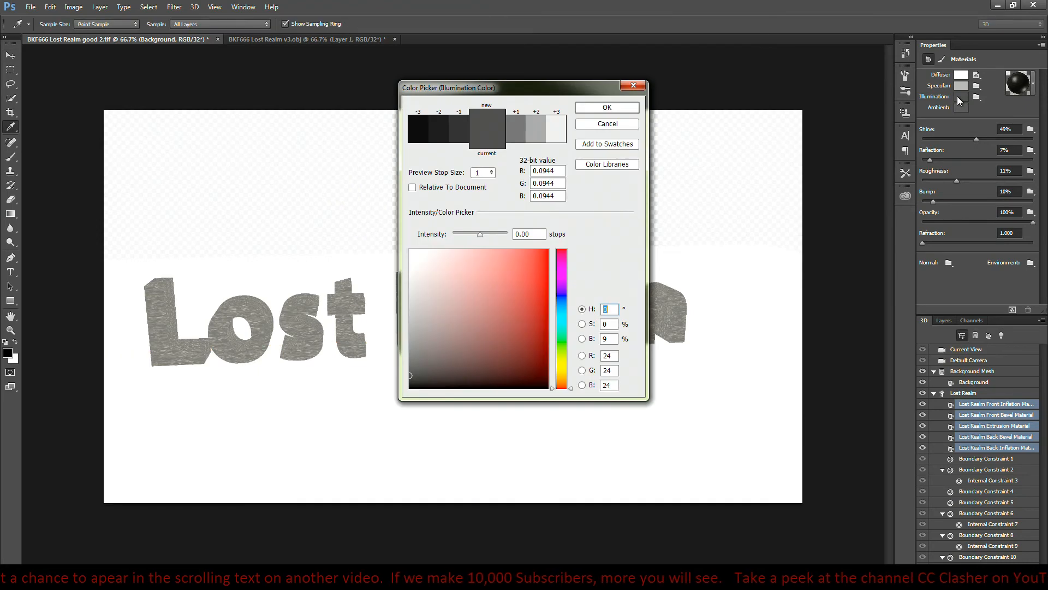
left_click(461, 128)
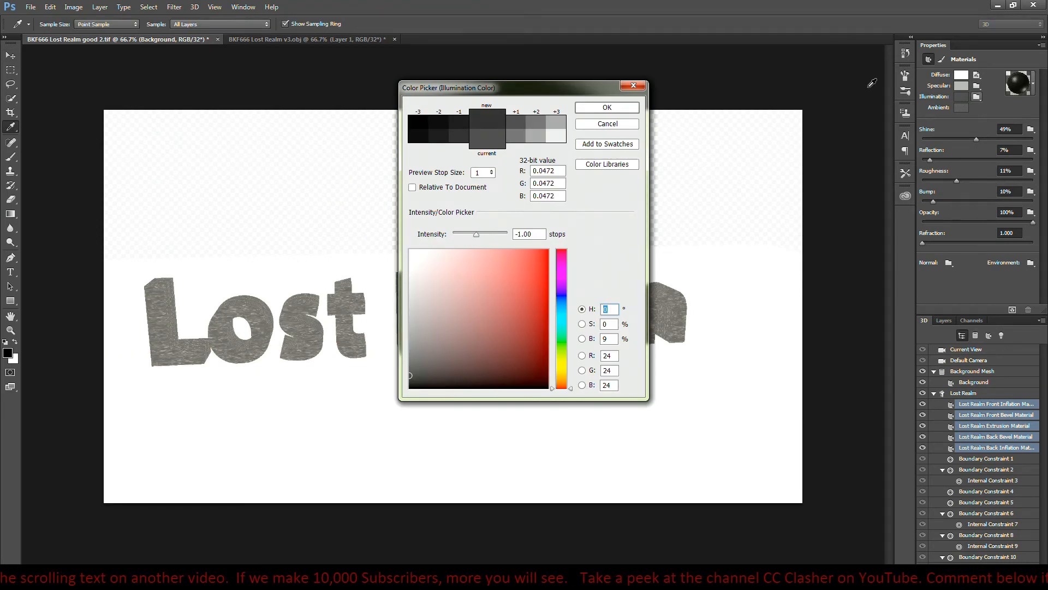
left_click(621, 108)
- Darken the selected materials' specular colour by two stops to 0.1118 and render the scene
left_click(960, 86)
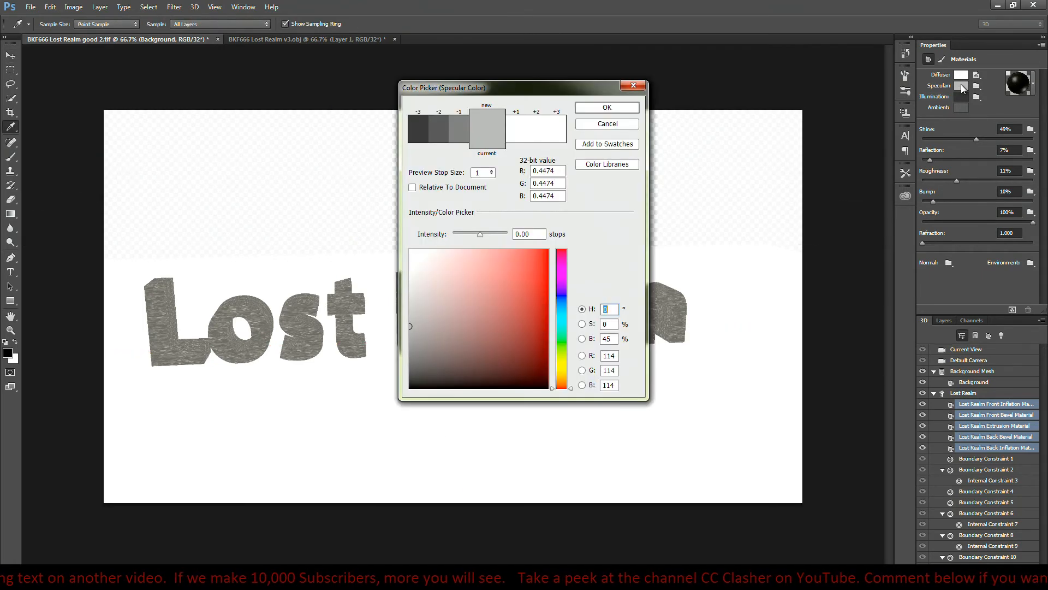
left_click(460, 123)
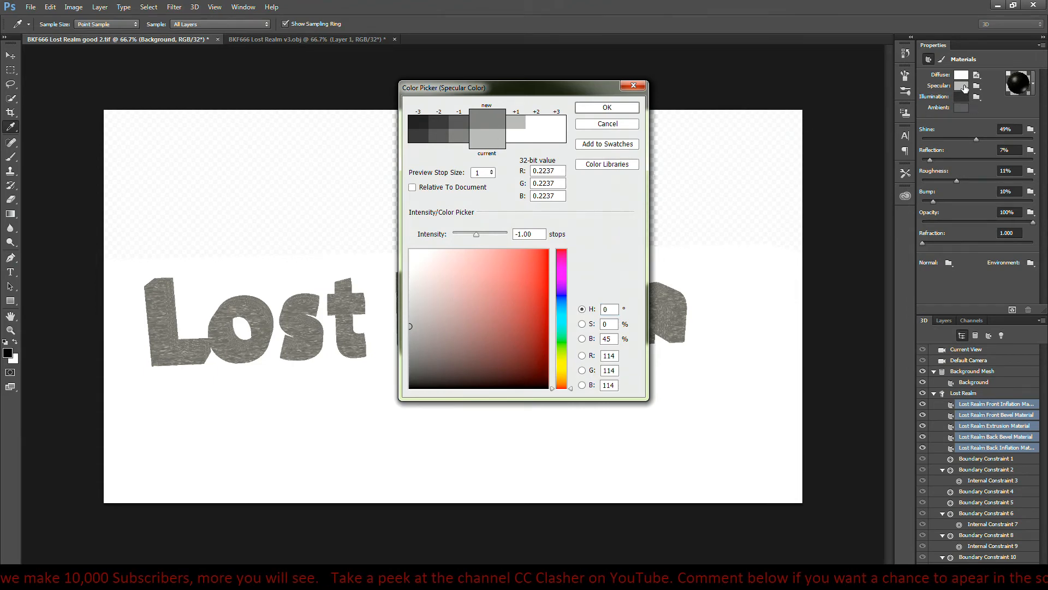
left_click(609, 108)
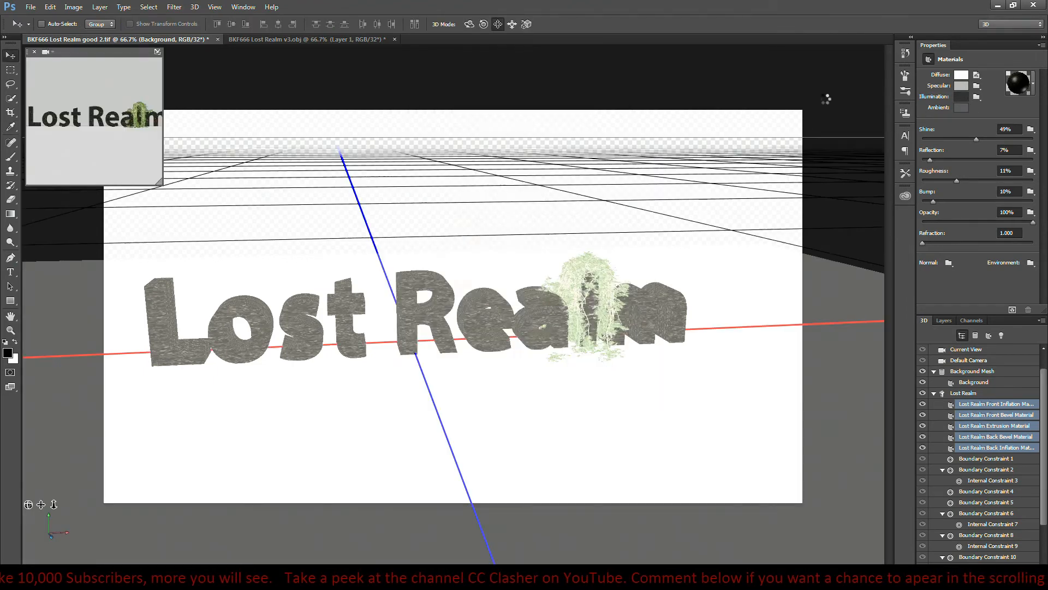
left_click(964, 86)
left_click(457, 129)
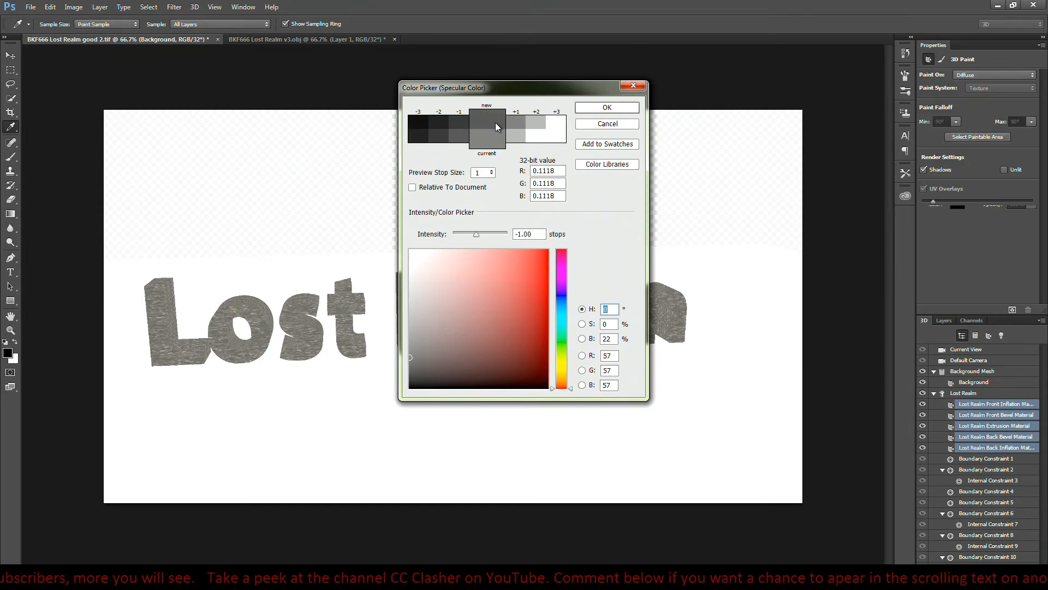
left_click(607, 108)
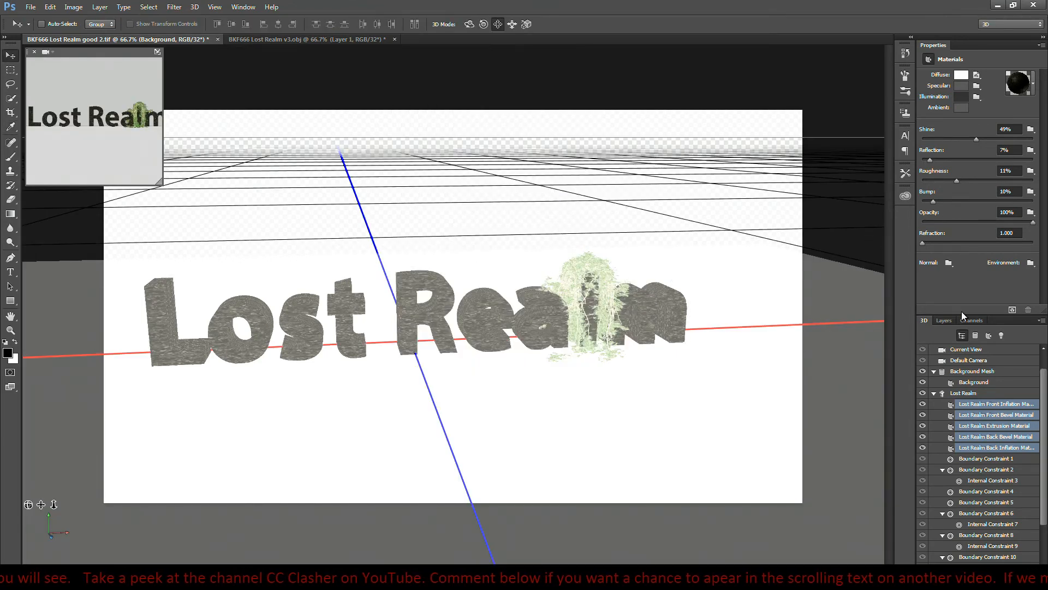
left_click(1013, 310)
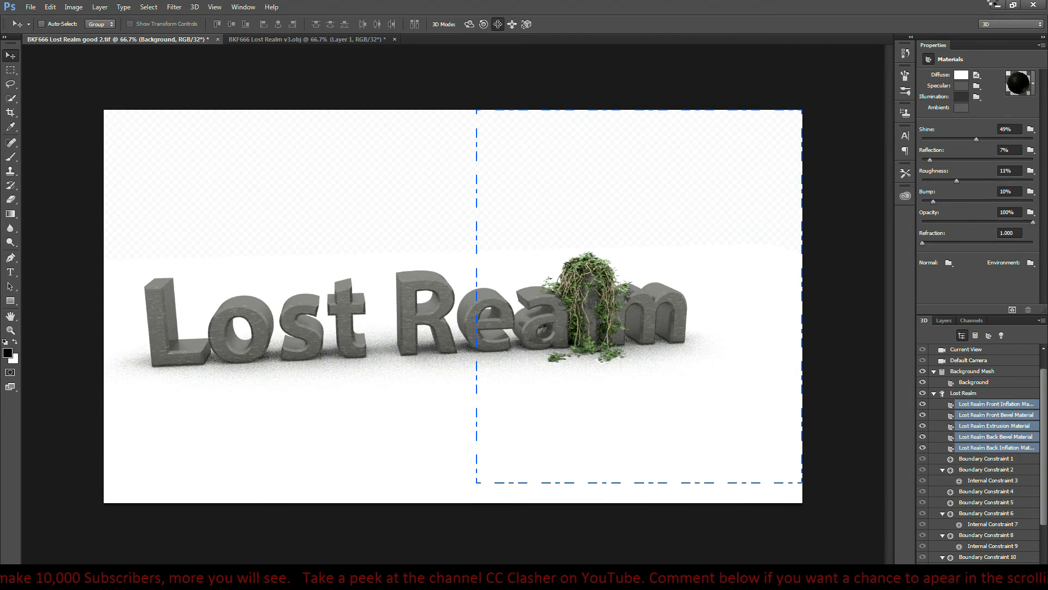
- Switch to Windows Photo Viewer and compare the stone shading in the good.tif and good 2.tif renders
key("super")
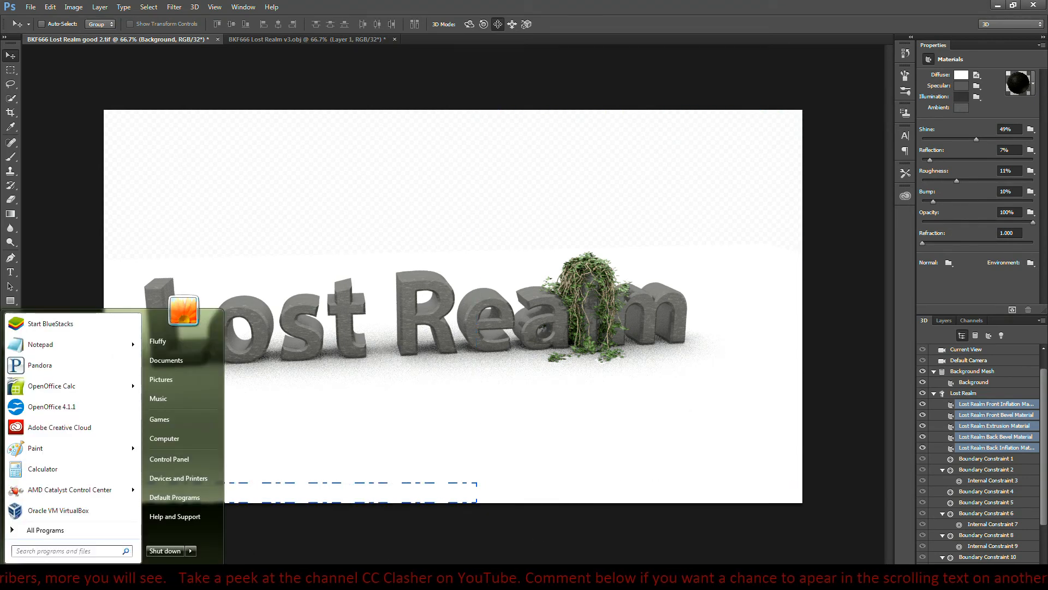
key("alt+Tab")
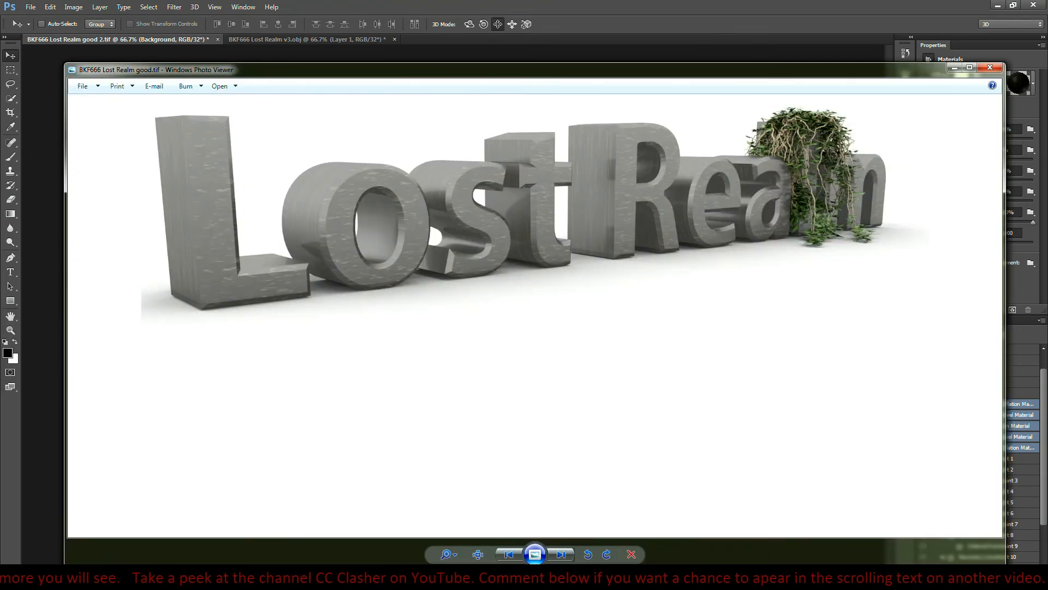
left_click(513, 554)
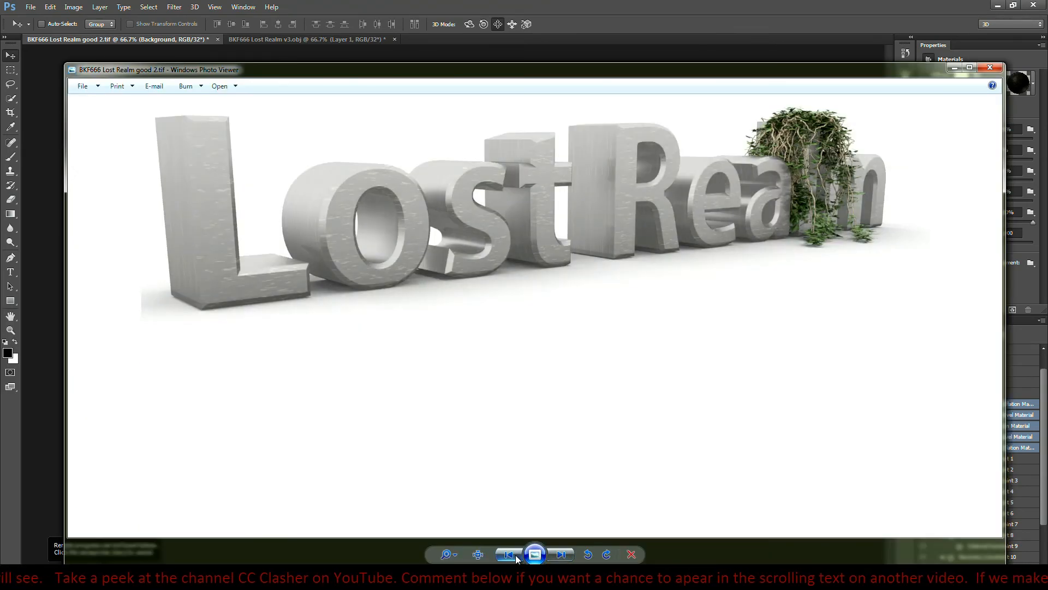
left_click(561, 555)
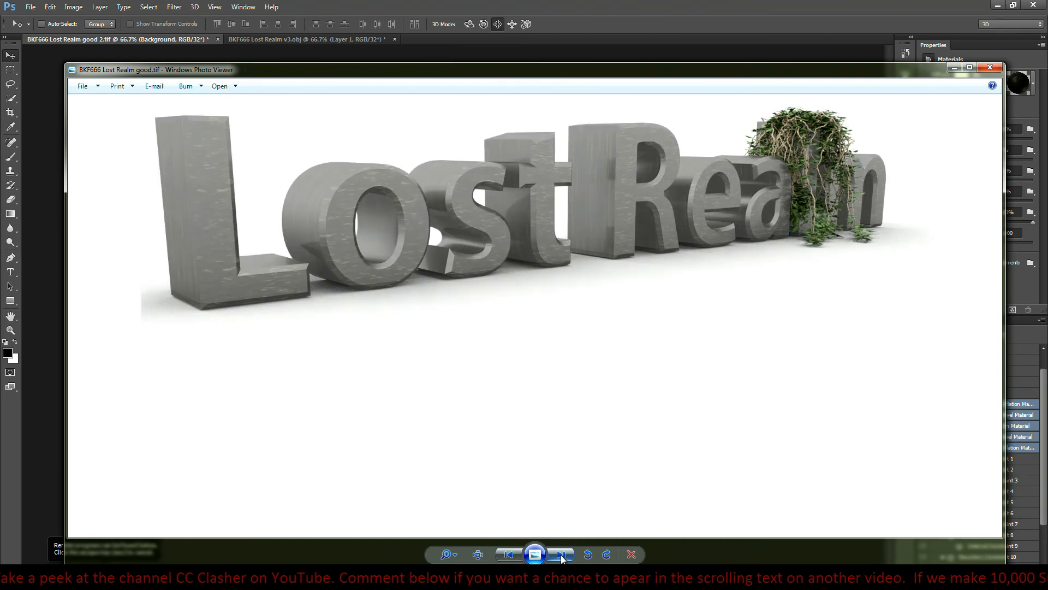
left_click(516, 555)
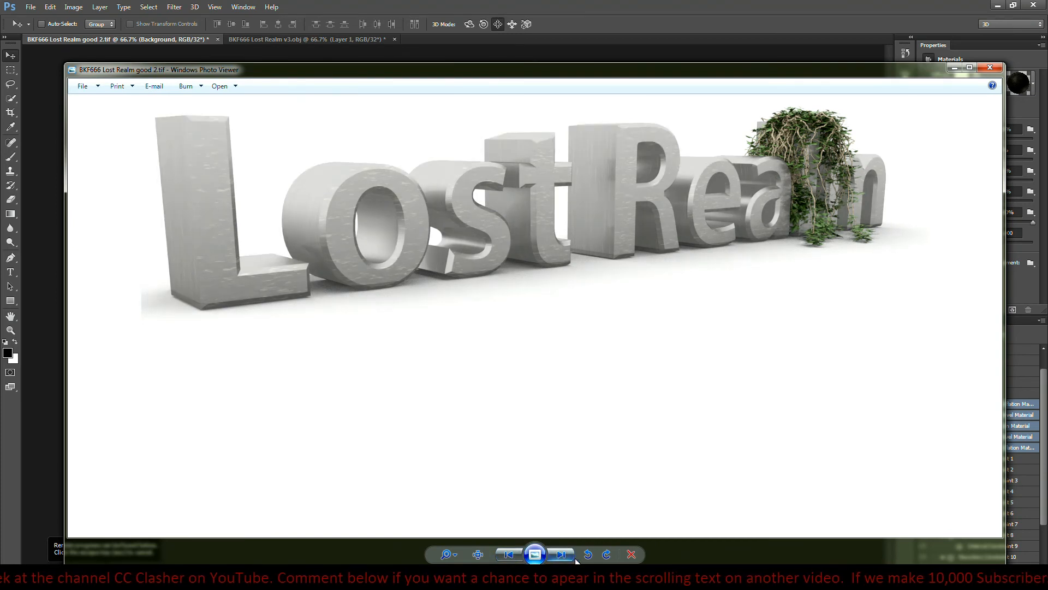
left_click(561, 555)
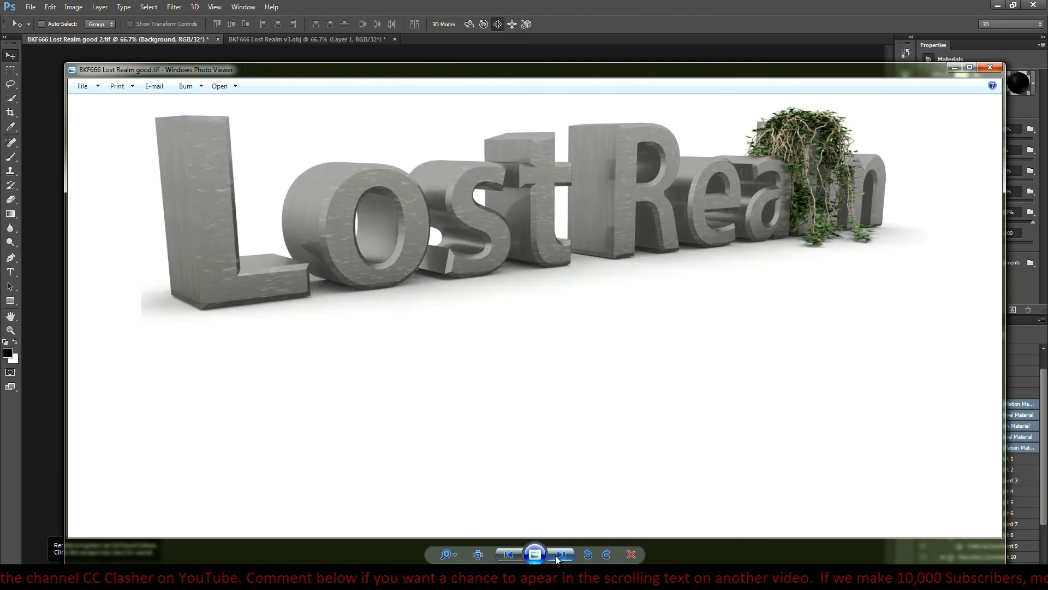
left_click(511, 555)
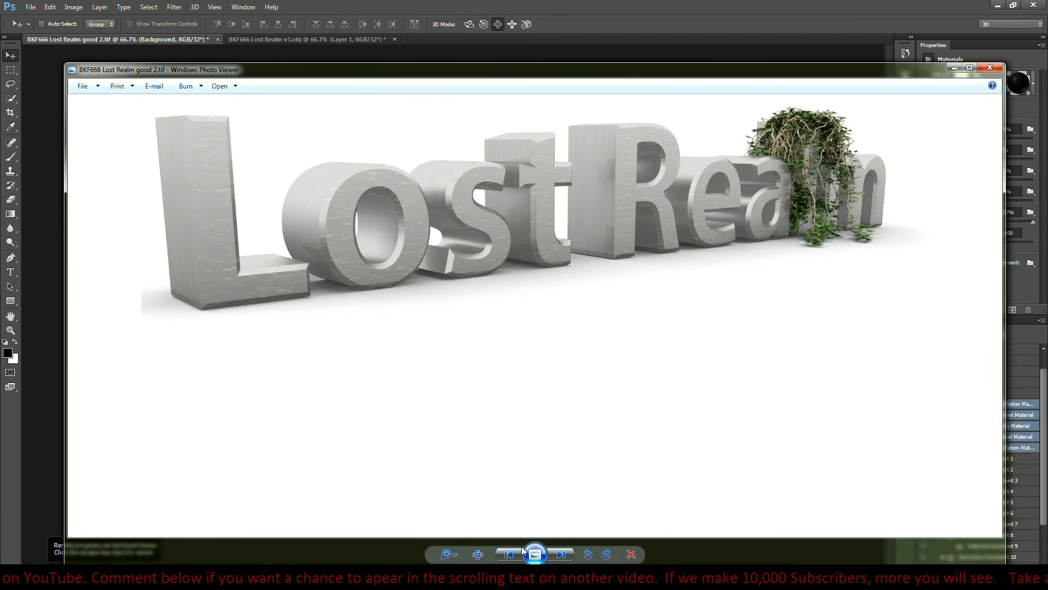
left_click(554, 554)
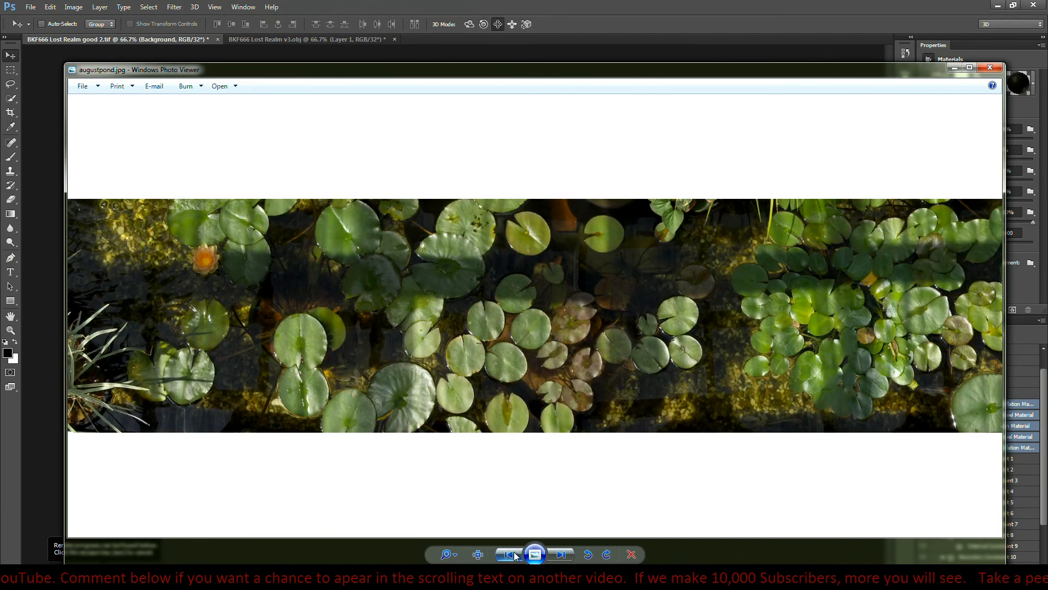
left_click(560, 555)
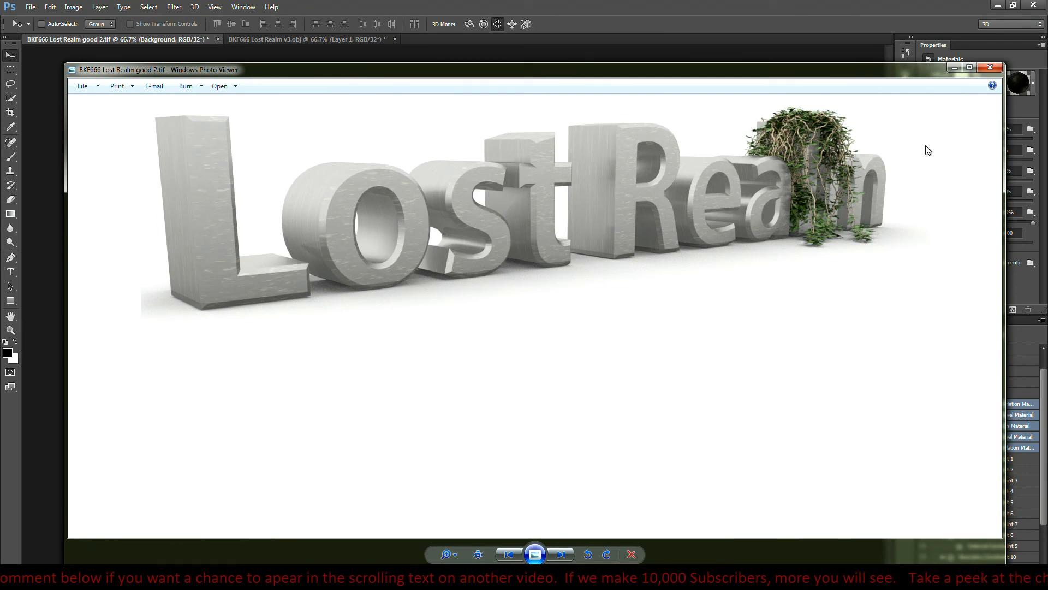
left_click(558, 553)
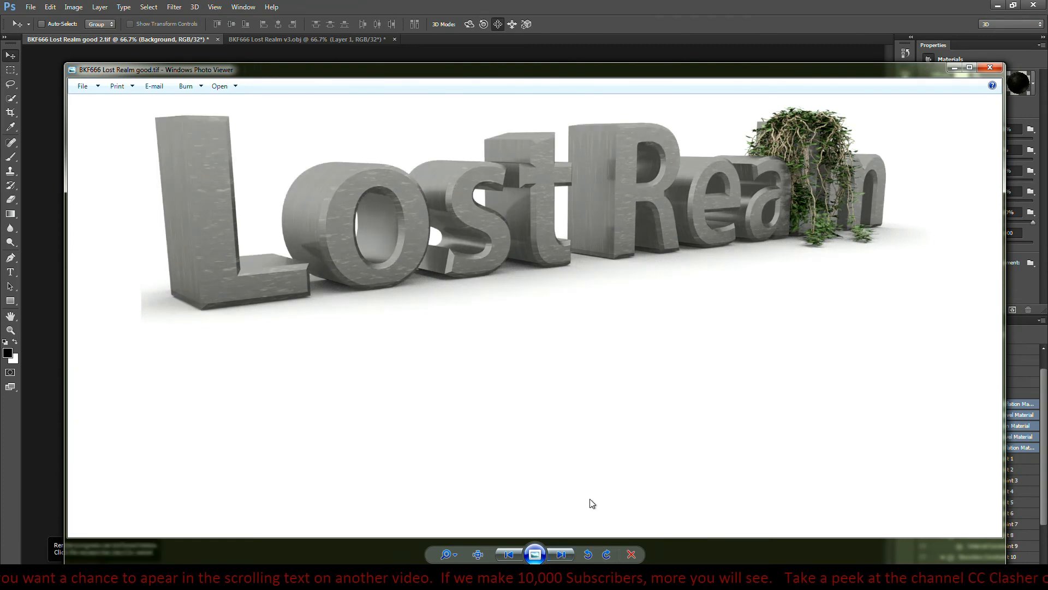
- Alternate between the good 2.tif and good.tif renders to compare the lettering's brightness, and return to the ongoing render in Photoshop
left_click(510, 555)
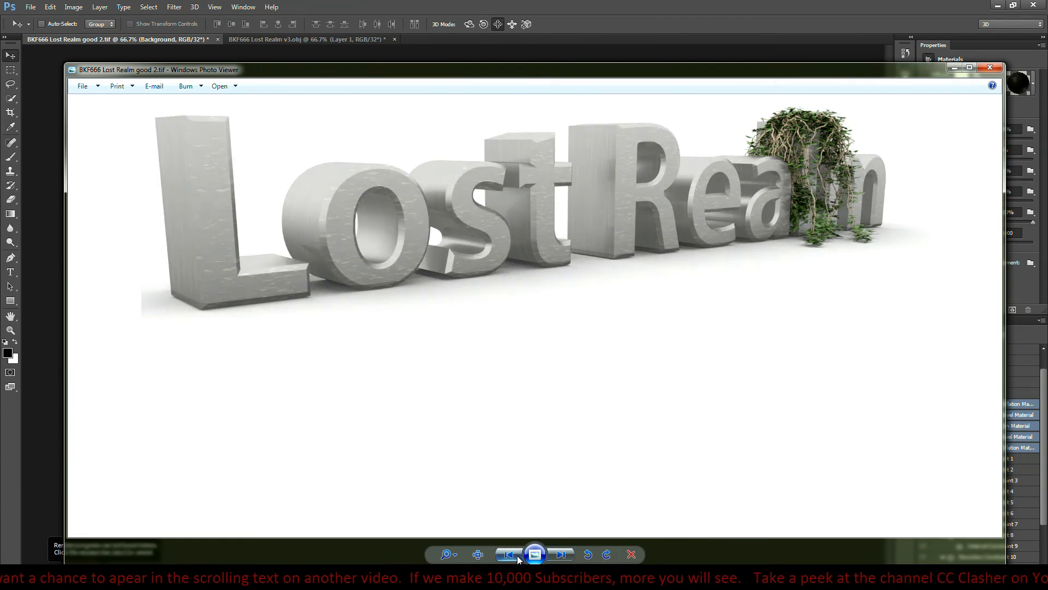
left_click(561, 554)
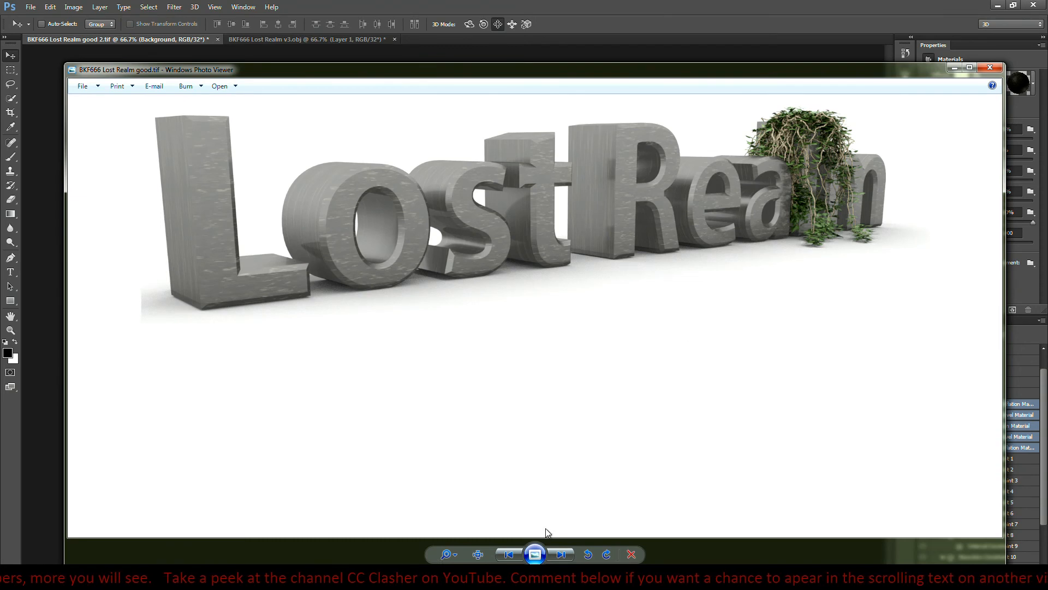
left_click(554, 553)
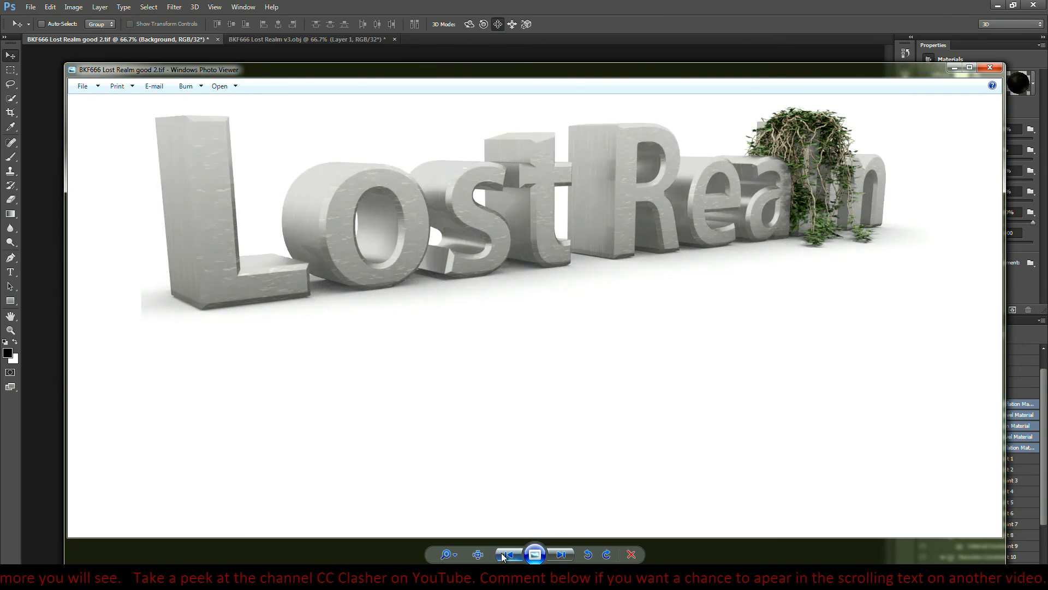
left_click(554, 553)
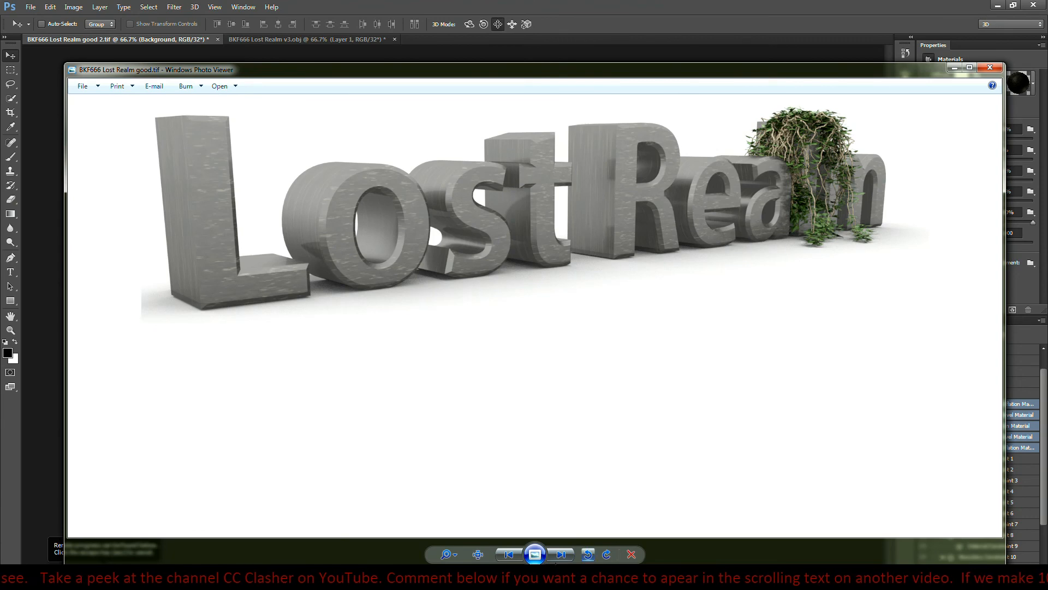
left_click(563, 553)
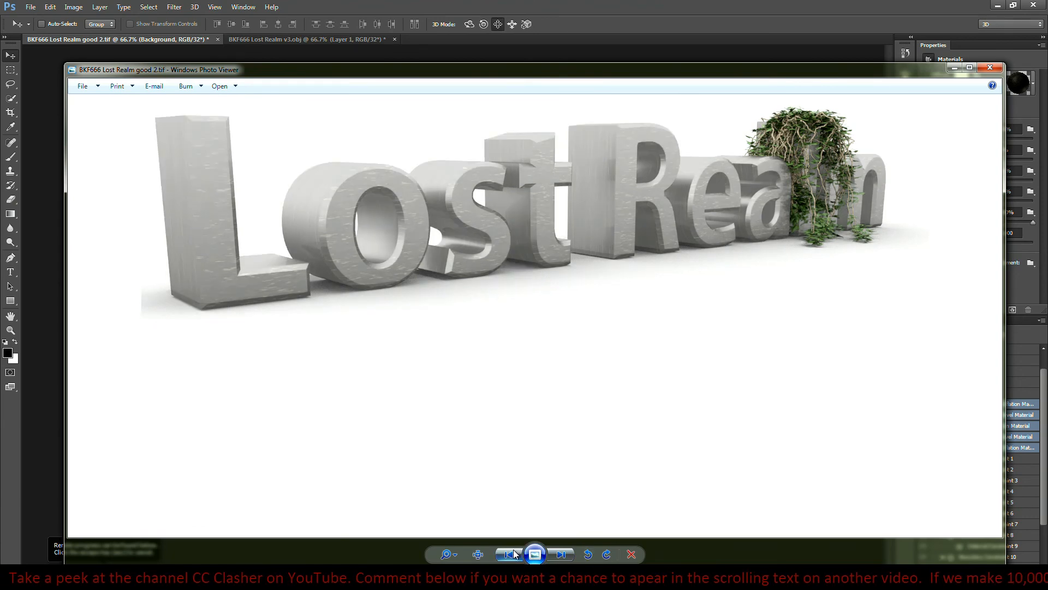
left_click(563, 554)
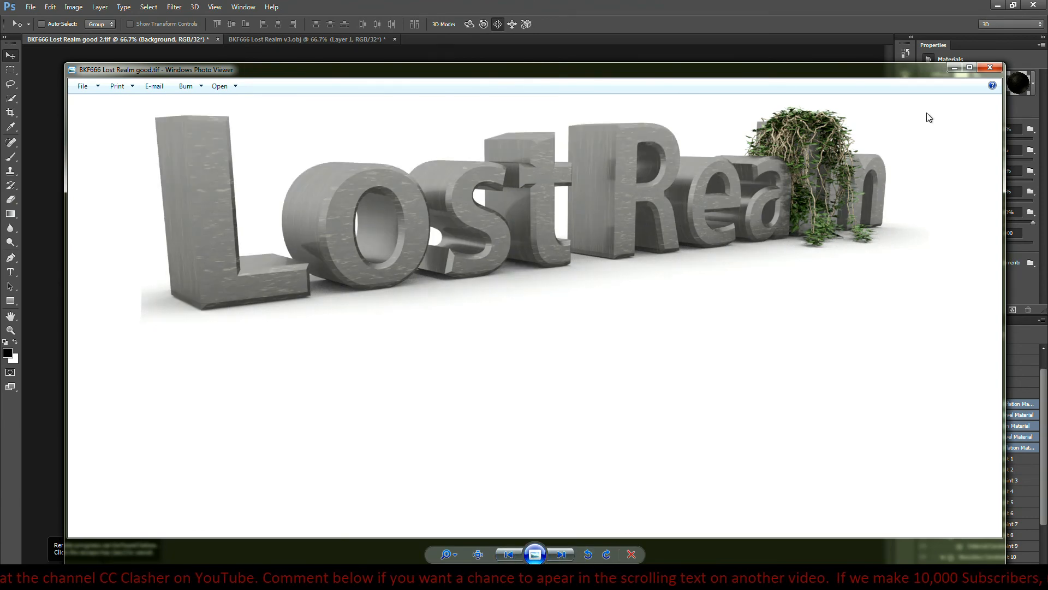
left_click(865, 9)
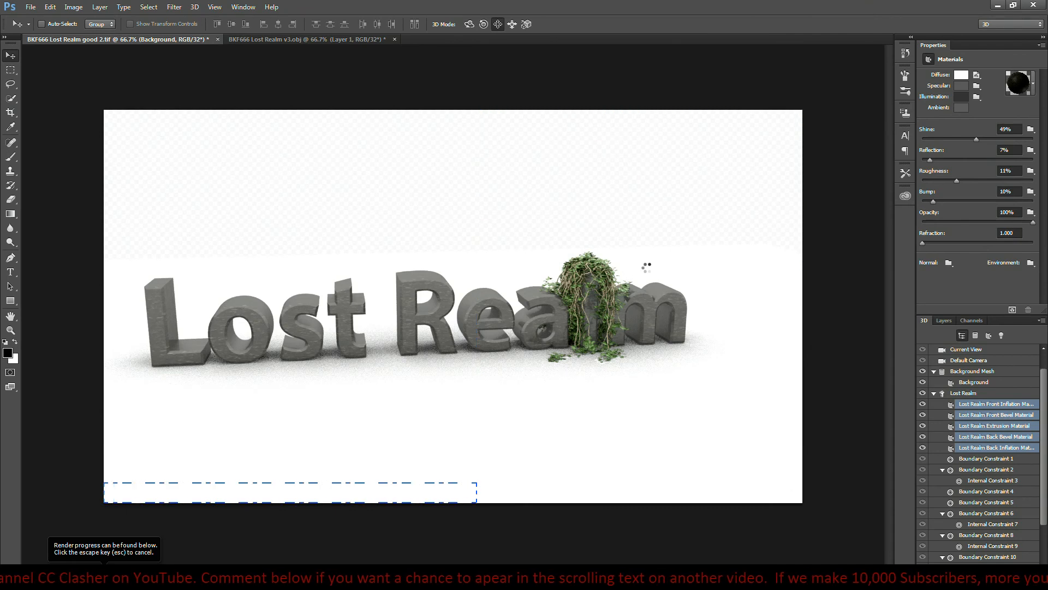